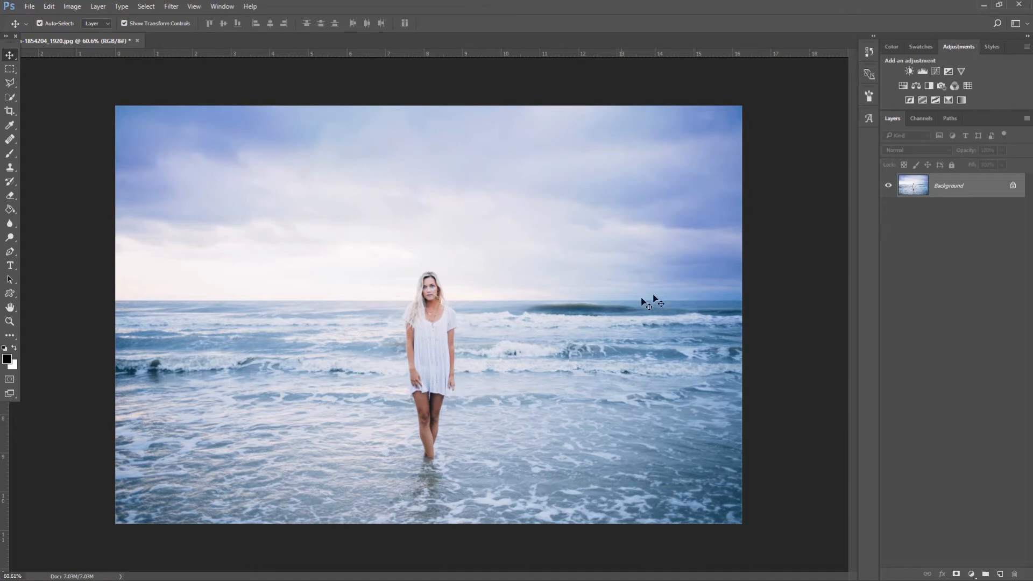
Duplicate the Background layer to create a 'Background copy' layer
{"action": "right_click", "coordinate": [975, 193]}
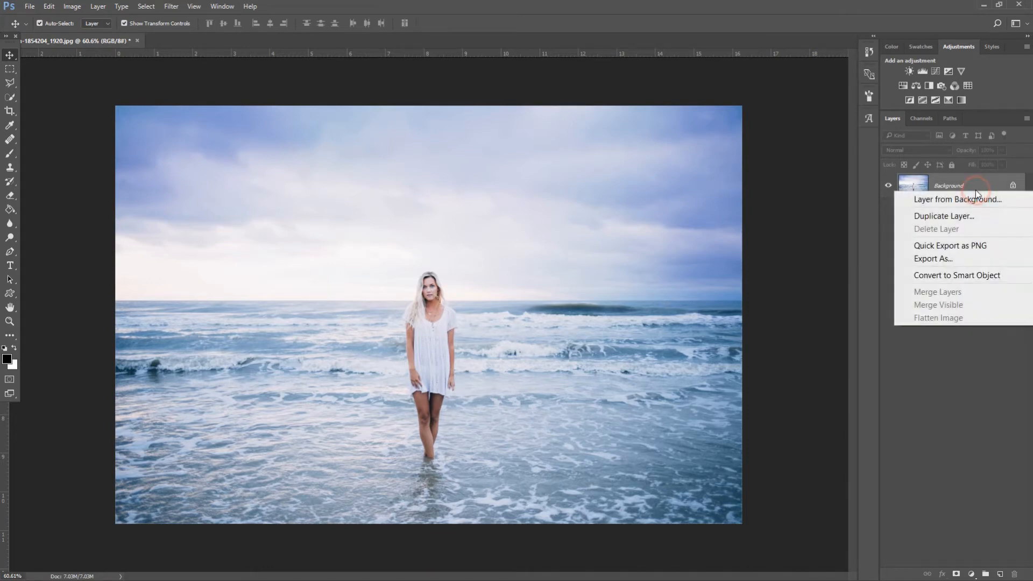
{"action": "left_click", "coordinate": [957, 214]}
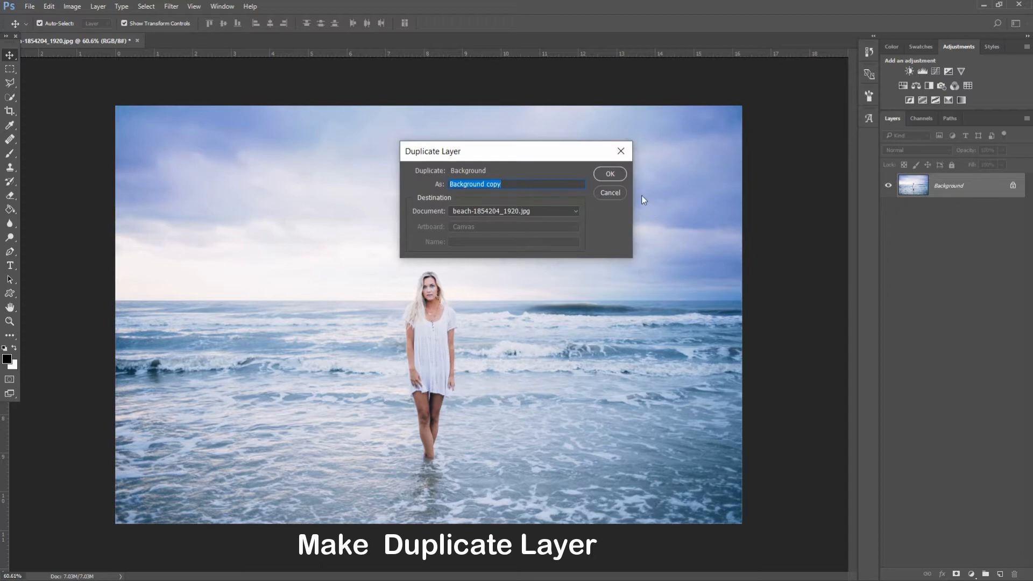
{"action": "left_click", "coordinate": [612, 174]}
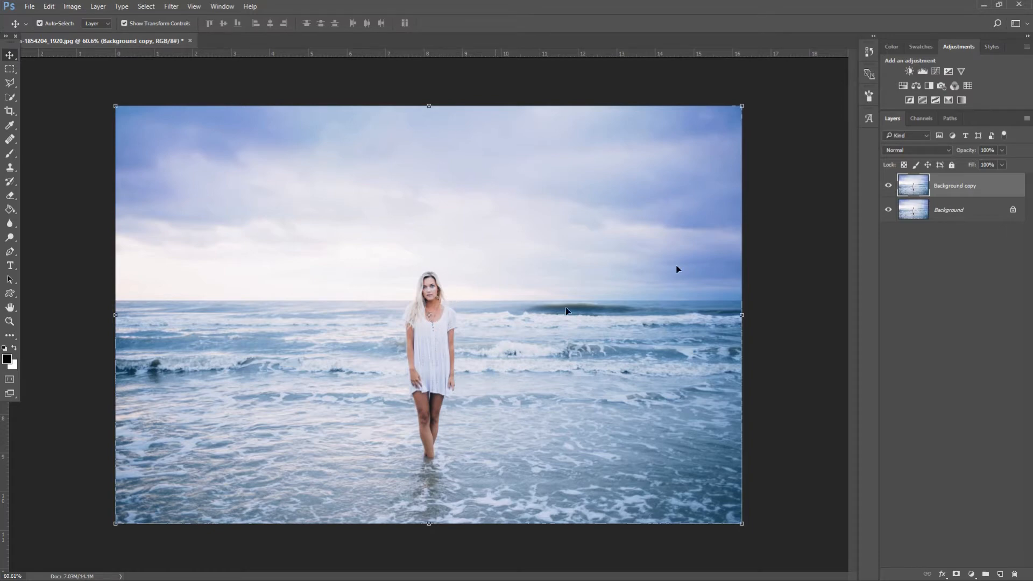
Hide the Background layer and lasso-select around the woman
{"action": "left_click", "coordinate": [888, 210]}
{"action": "left_click", "coordinate": [11, 84]}
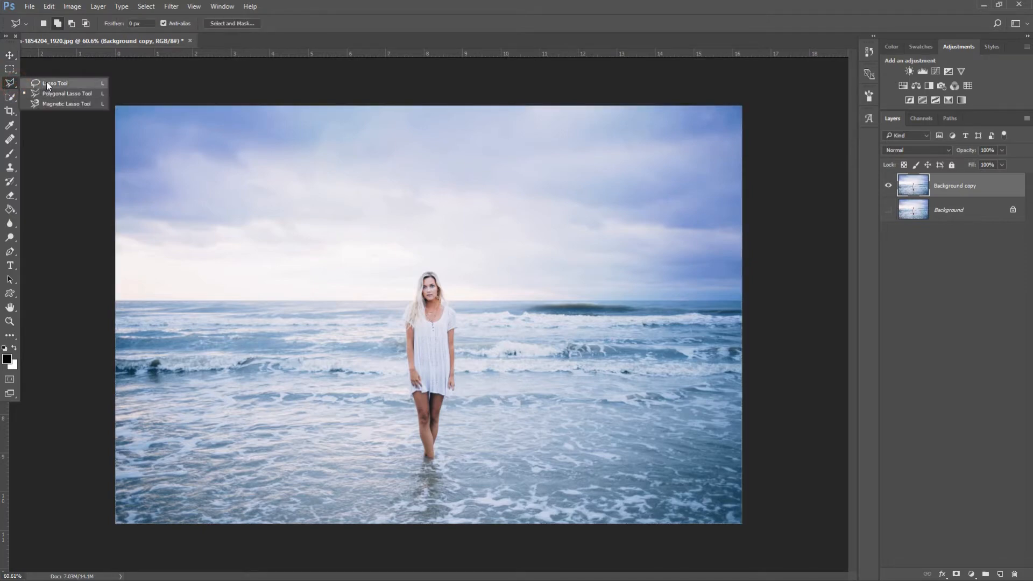
{"action": "left_click", "coordinate": [48, 84]}
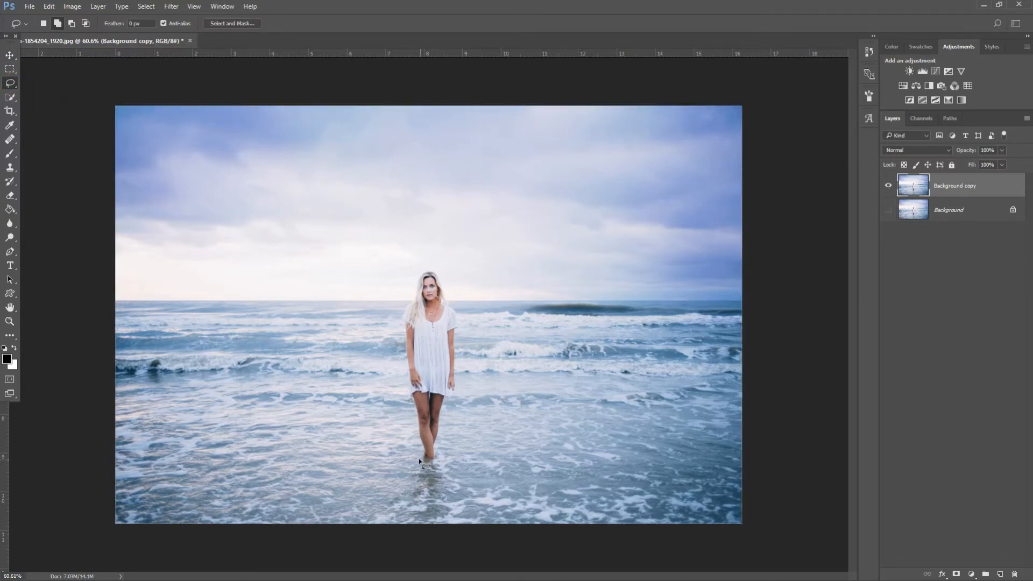
{"action": "mouse_move", "coordinate": [408, 458]}
{"action": "left_mouse_down"}
{"action": "mouse_move", "coordinate": [389, 333]}
{"action": "mouse_move", "coordinate": [397, 306]}
{"action": "left_mouse_up"}
{"action": "mouse_move", "coordinate": [468, 346]}
{"action": "left_mouse_down"}
{"action": "mouse_move", "coordinate": [455, 462]}
{"action": "mouse_move", "coordinate": [426, 484]}
{"action": "mouse_move", "coordinate": [411, 474]}
{"action": "mouse_move", "coordinate": [411, 450]}
{"action": "left_mouse_up"}
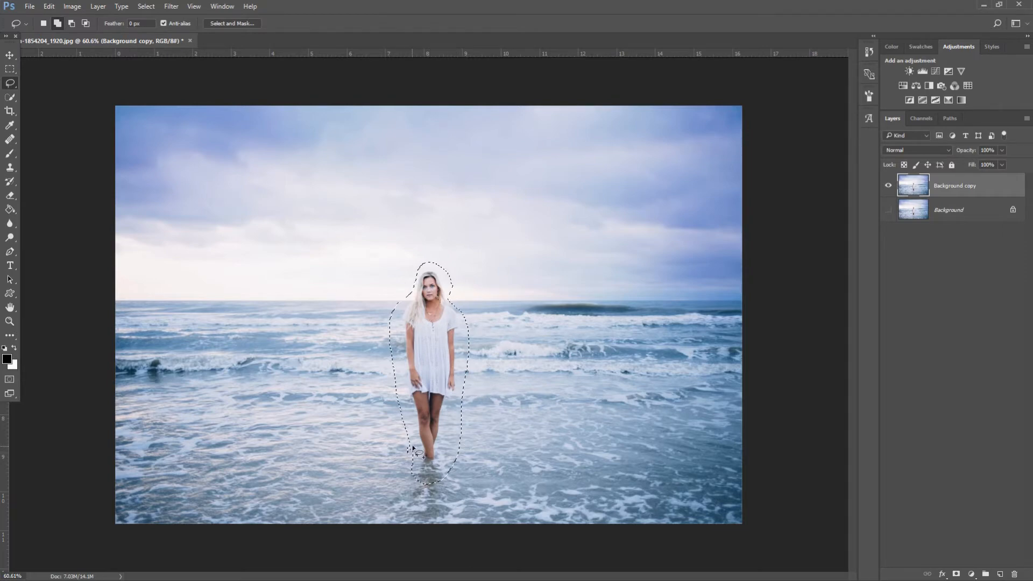
Content-Aware Fill the selection to erase the woman from Background copy
{"action": "right_click", "coordinate": [443, 329]}
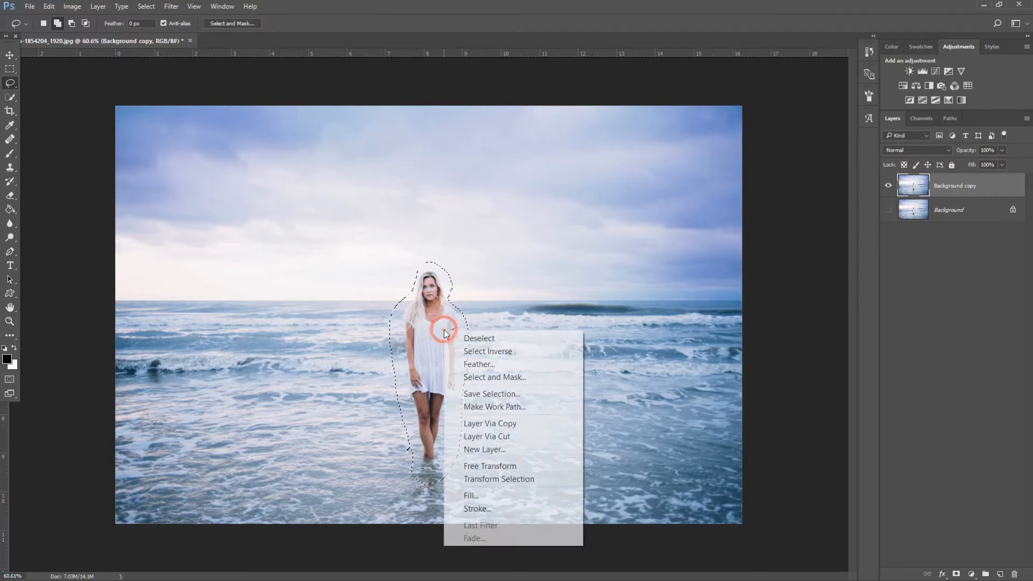
{"action": "left_click", "coordinate": [474, 494]}
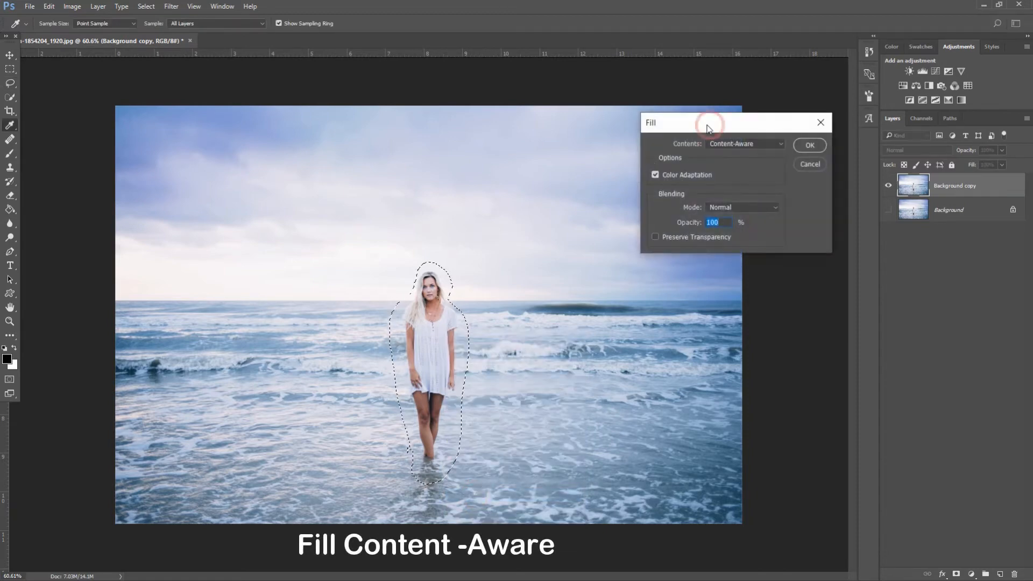
{"action": "left_click_drag", "start_coordinate": [710, 123], "coordinate": [684, 113]}
{"action": "left_click", "coordinate": [718, 133]}
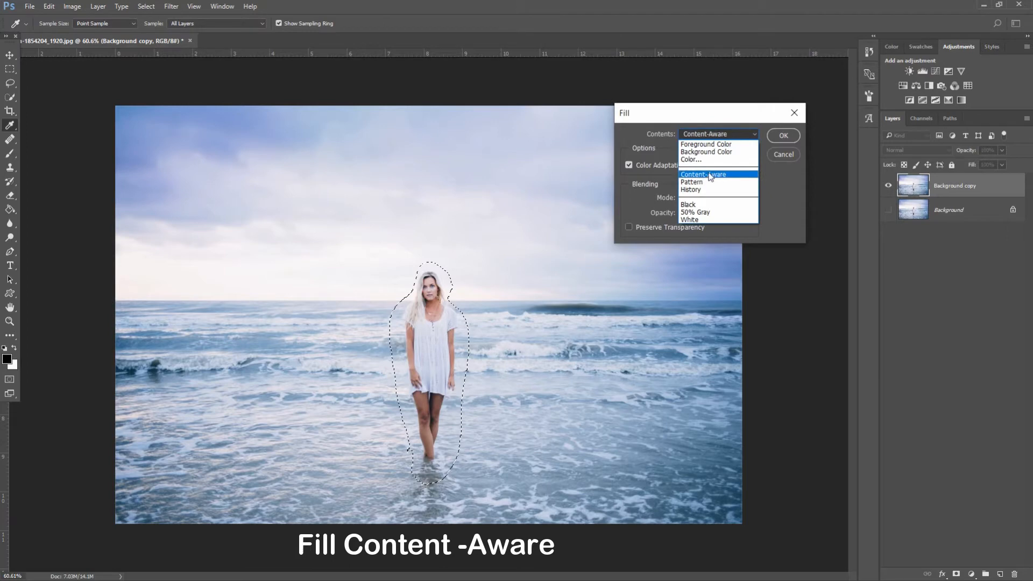
{"action": "left_click", "coordinate": [710, 175]}
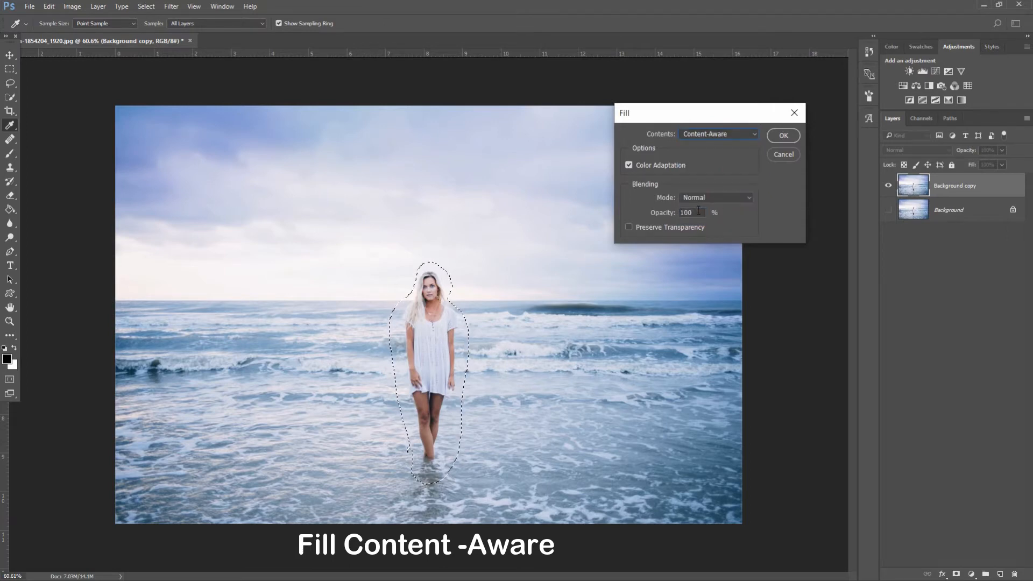
{"action": "left_click", "coordinate": [783, 135]}
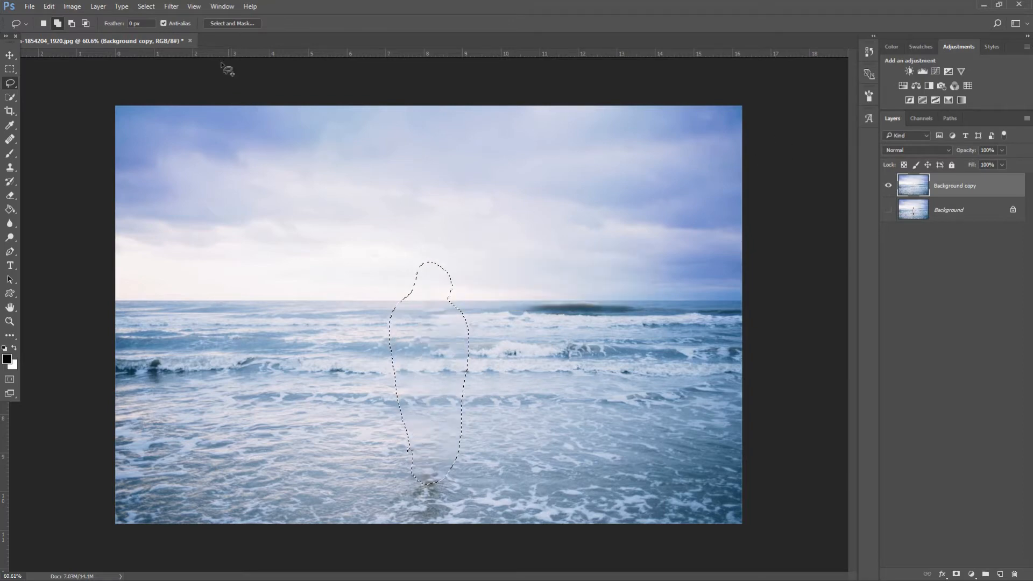
{"action": "left_click", "coordinate": [147, 6]}
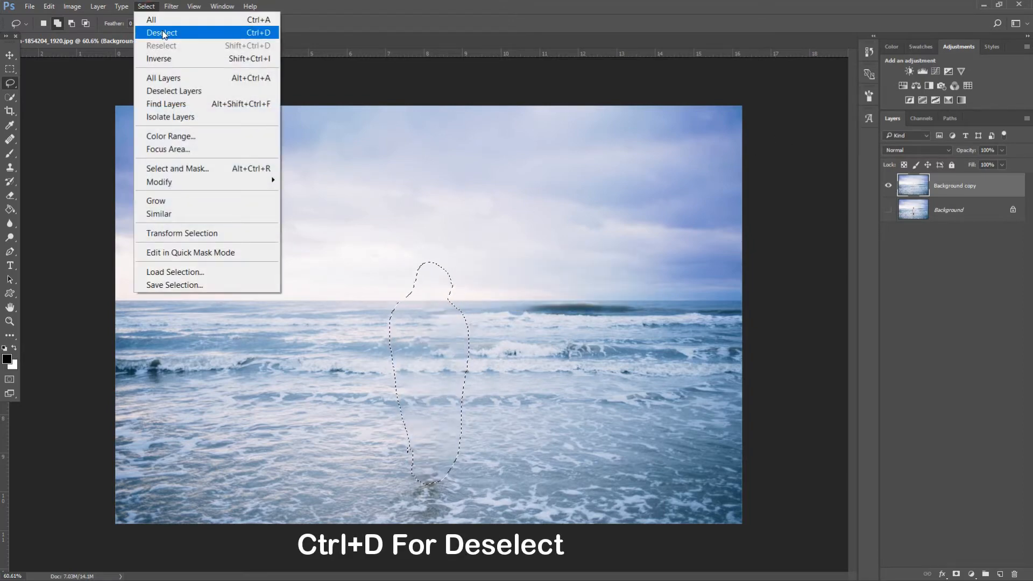
Deselect, then duplicate Background copy to create Background copy 2
{"action": "left_click", "coordinate": [162, 32]}
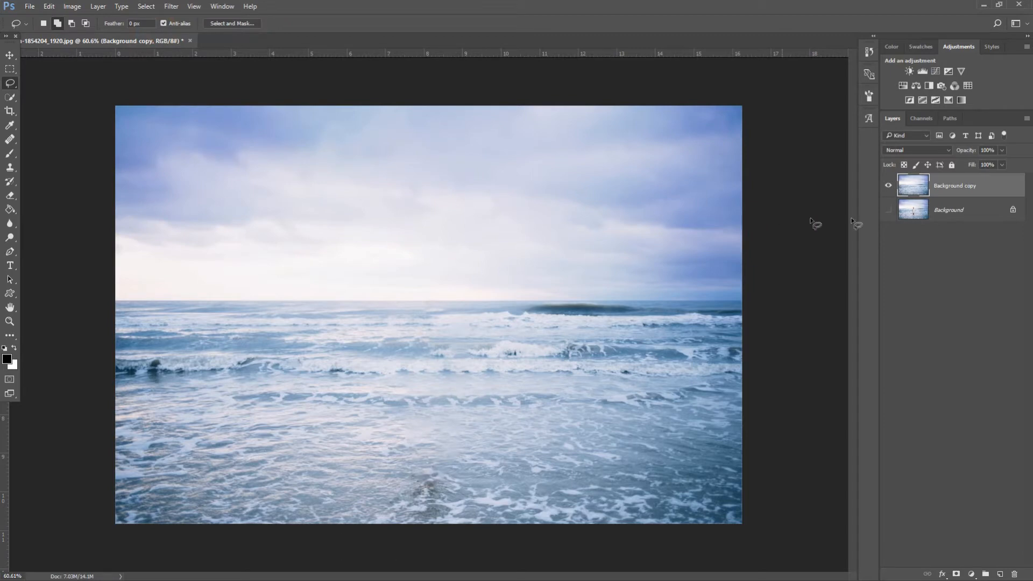
{"action": "right_click", "coordinate": [979, 186]}
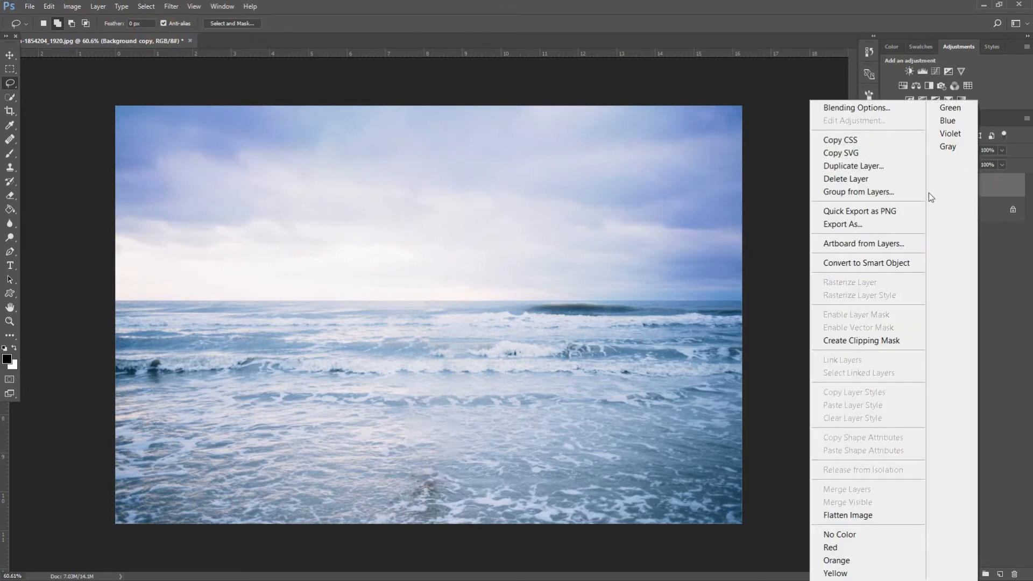
{"action": "left_click", "coordinate": [863, 167]}
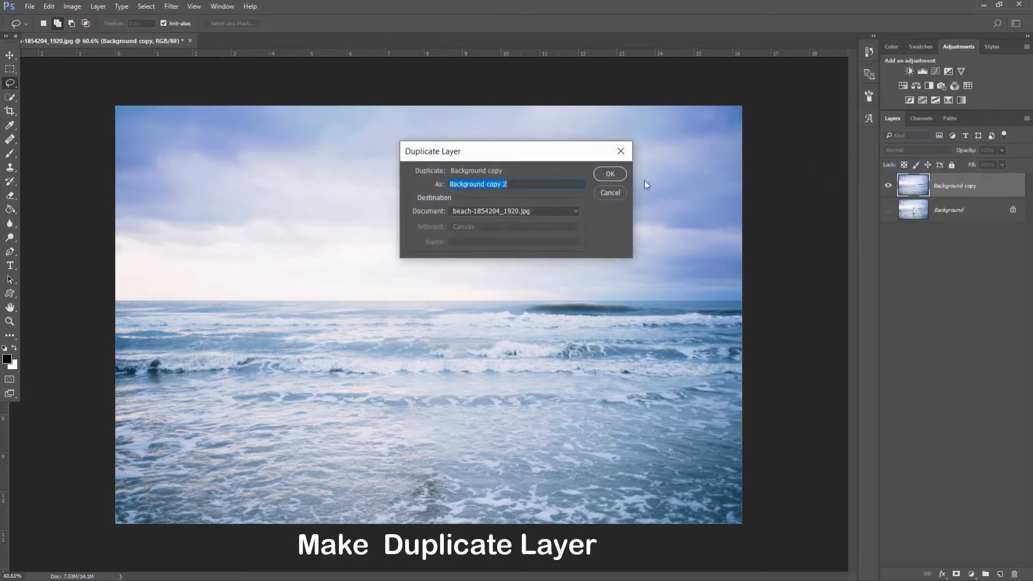
{"action": "left_click", "coordinate": [619, 175]}
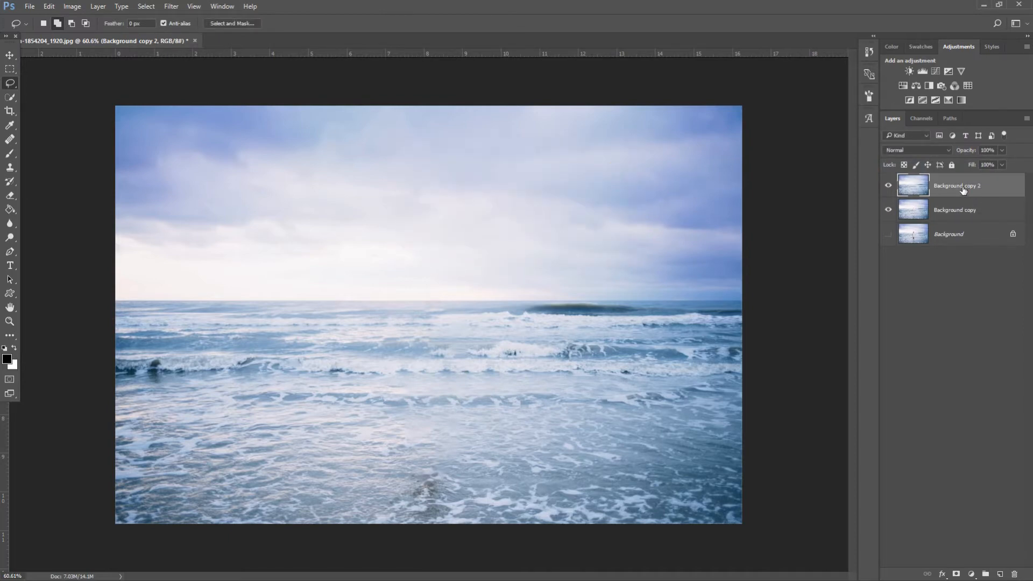
Hide Background copy 2, show Background again, and select Background copy with the Move tool
{"action": "left_click", "coordinate": [889, 186]}
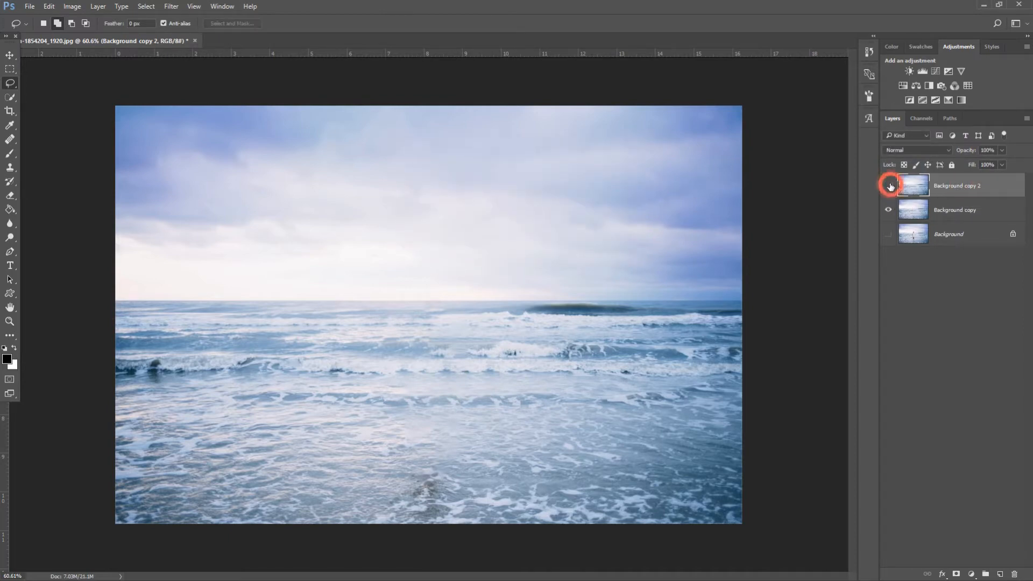
{"action": "left_click", "coordinate": [889, 236]}
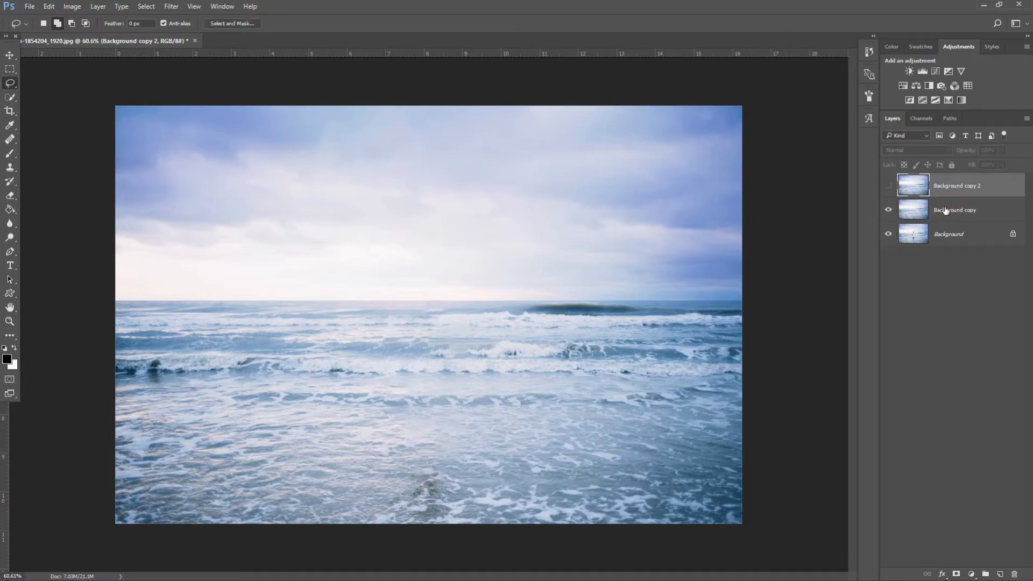
{"action": "left_click", "coordinate": [937, 214]}
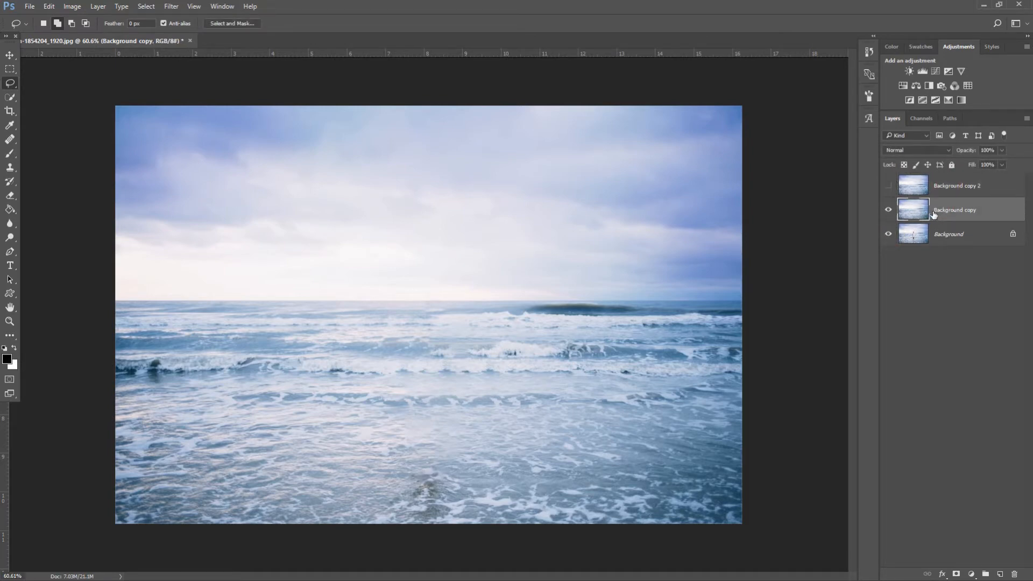
{"action": "left_click", "coordinate": [9, 54]}
{"action": "left_click", "coordinate": [134, 24]}
{"action": "left_click", "coordinate": [133, 24]}
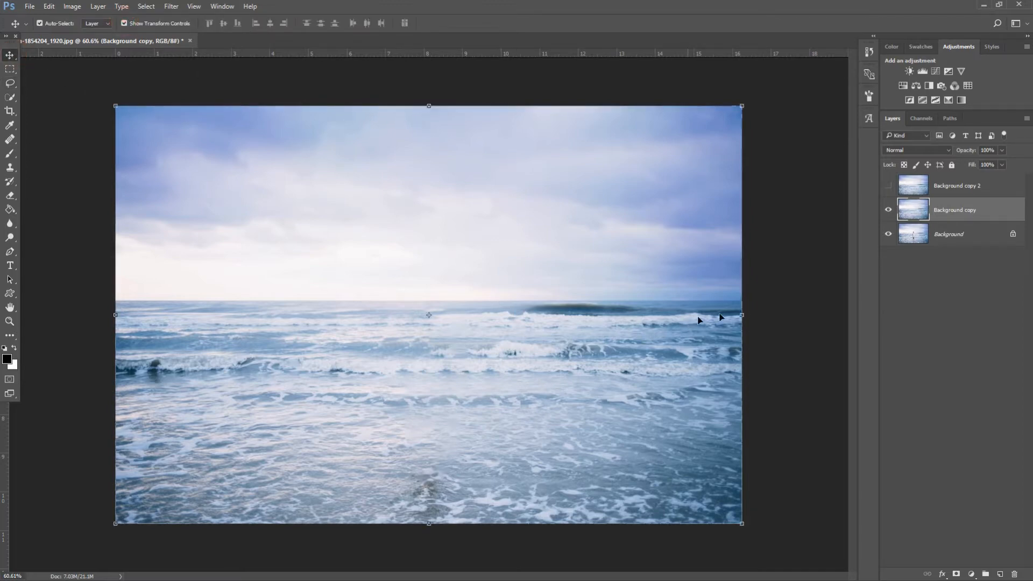
Rotate Background copy 90° clockwise, slide it left, and commit the transform
{"action": "left_click", "coordinate": [741, 314]}
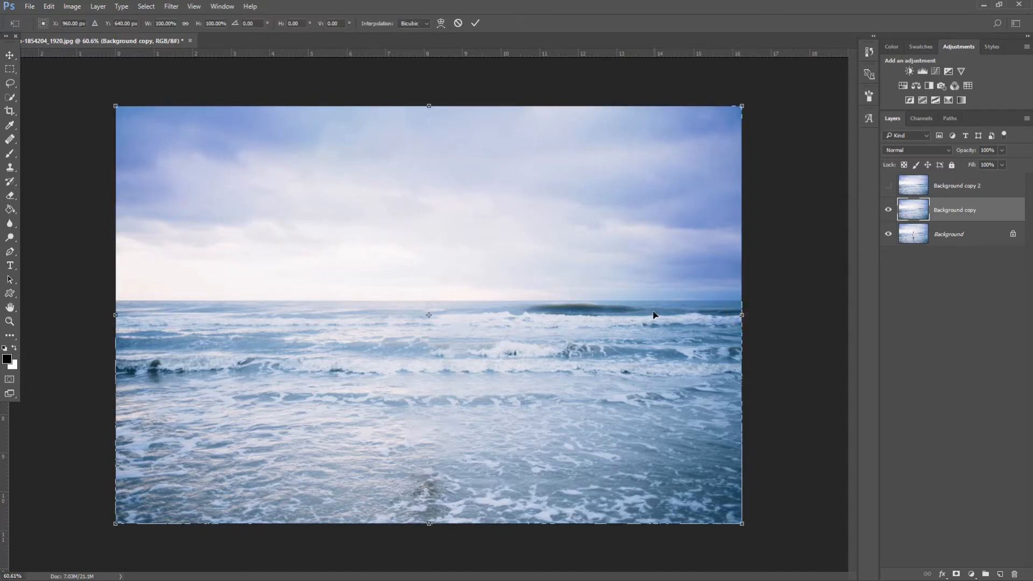
{"action": "right_click", "coordinate": [653, 315]}
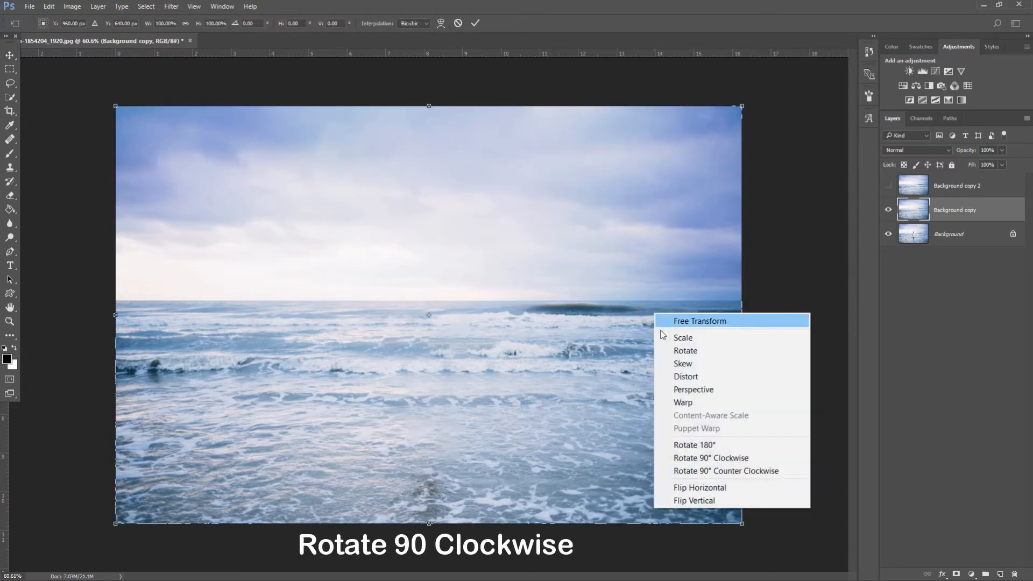
{"action": "left_click", "coordinate": [710, 458]}
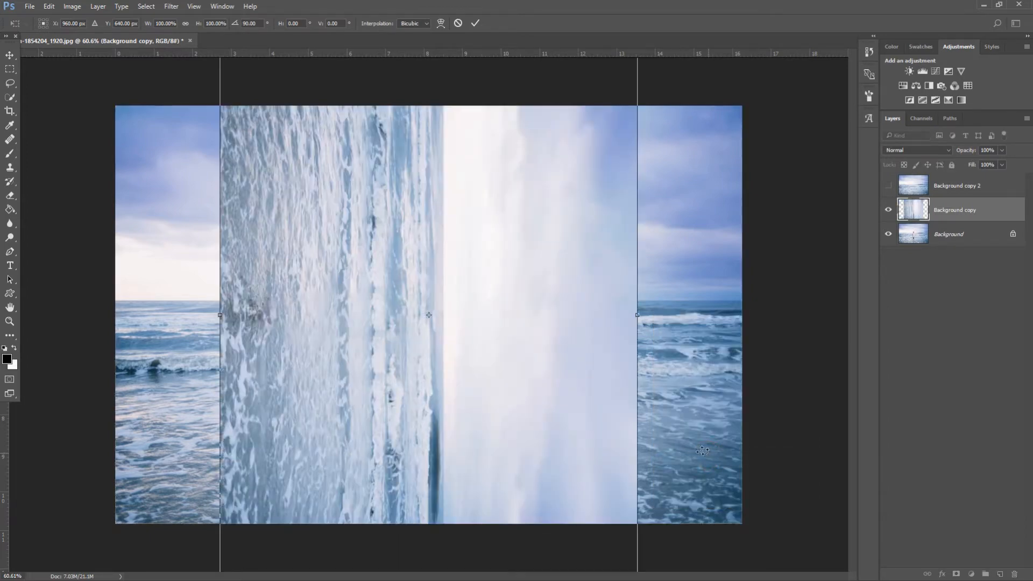
{"action": "left_click_drag", "start_coordinate": [544, 350], "coordinate": [441, 350]}
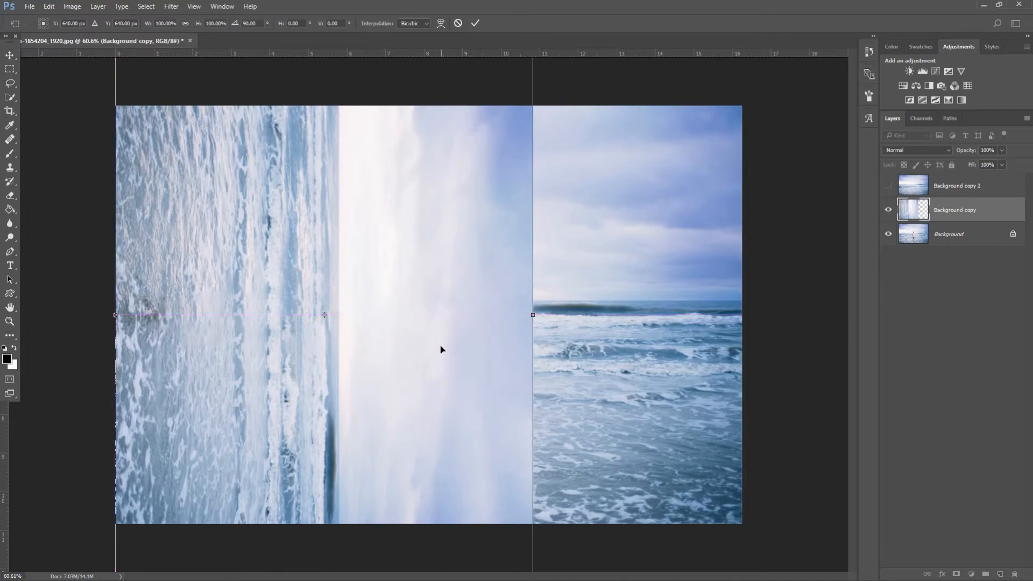
{"action": "left_click", "coordinate": [471, 24]}
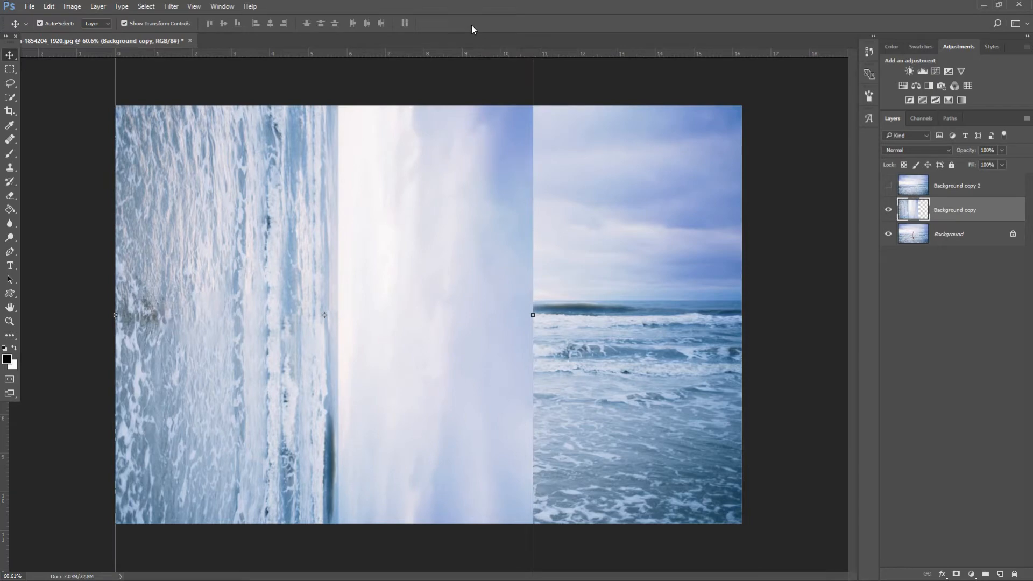
Polygonal-lasso a triangle over the upper left and add it as Background copy's layer mask
{"action": "left_click", "coordinate": [10, 83]}
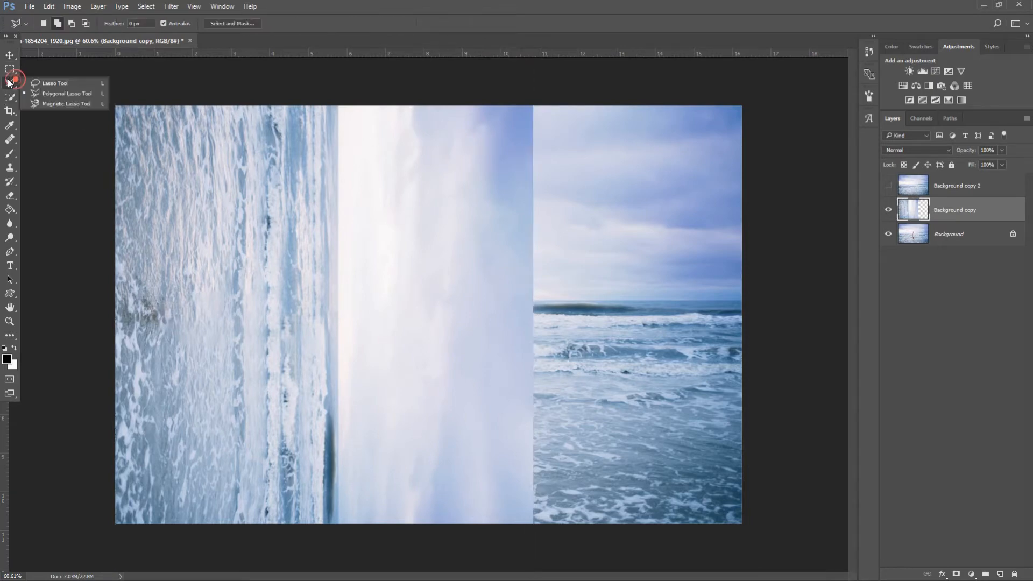
{"action": "left_click", "coordinate": [62, 93]}
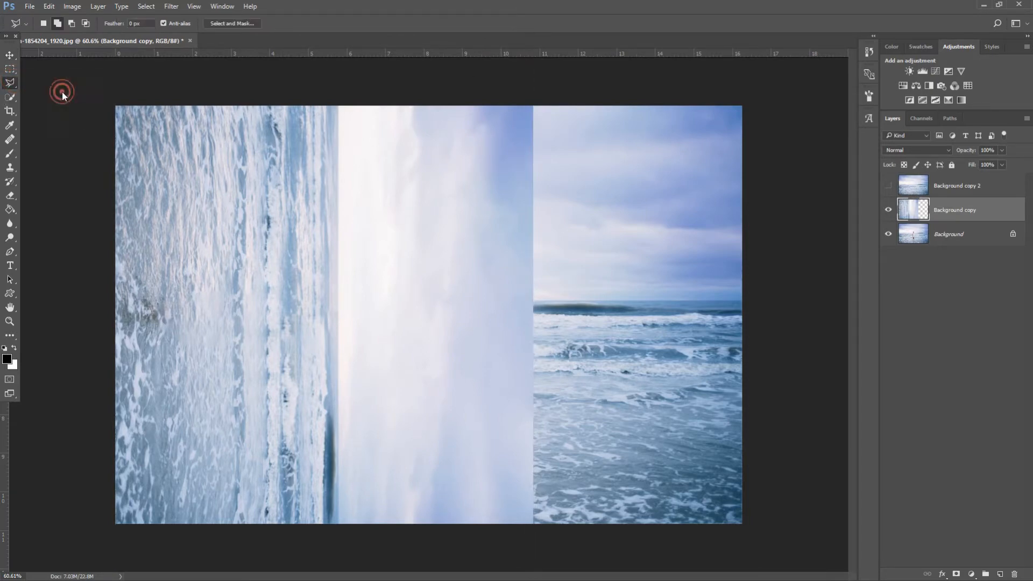
{"action": "left_click", "coordinate": [537, 104]}
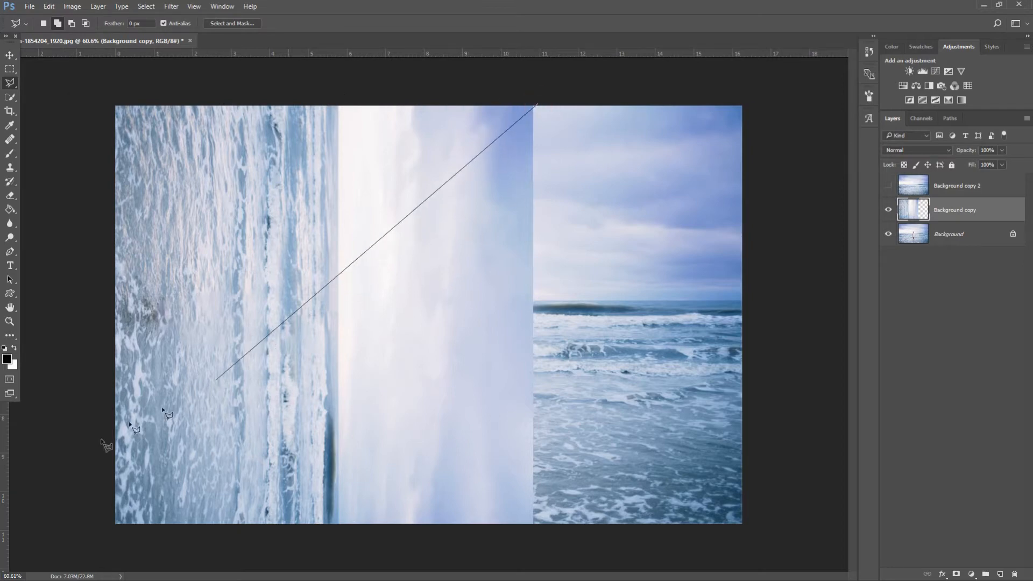
{"action": "left_click", "coordinate": [83, 554]}
{"action": "left_click", "coordinate": [71, 77]}
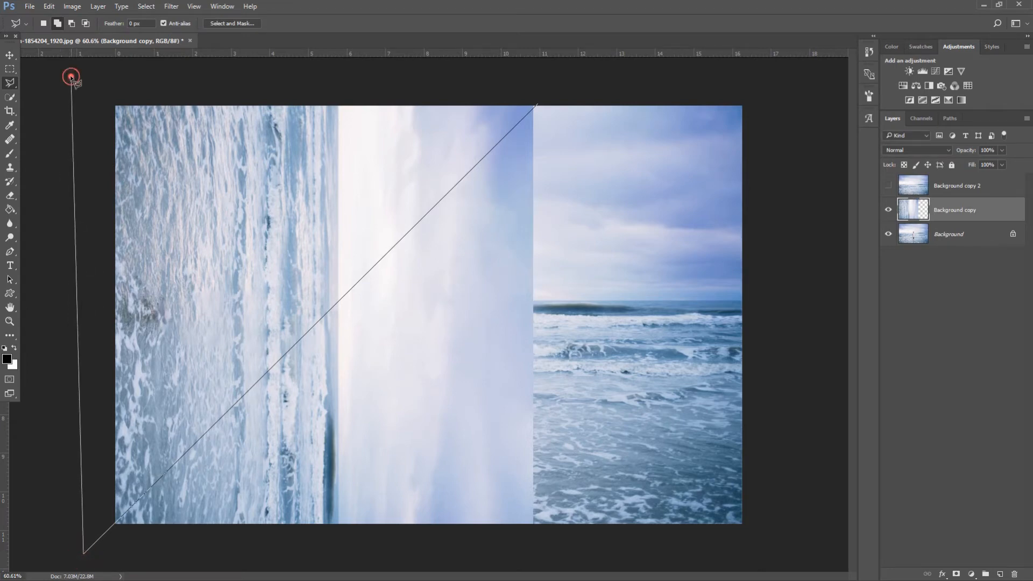
{"action": "left_click", "coordinate": [558, 75]}
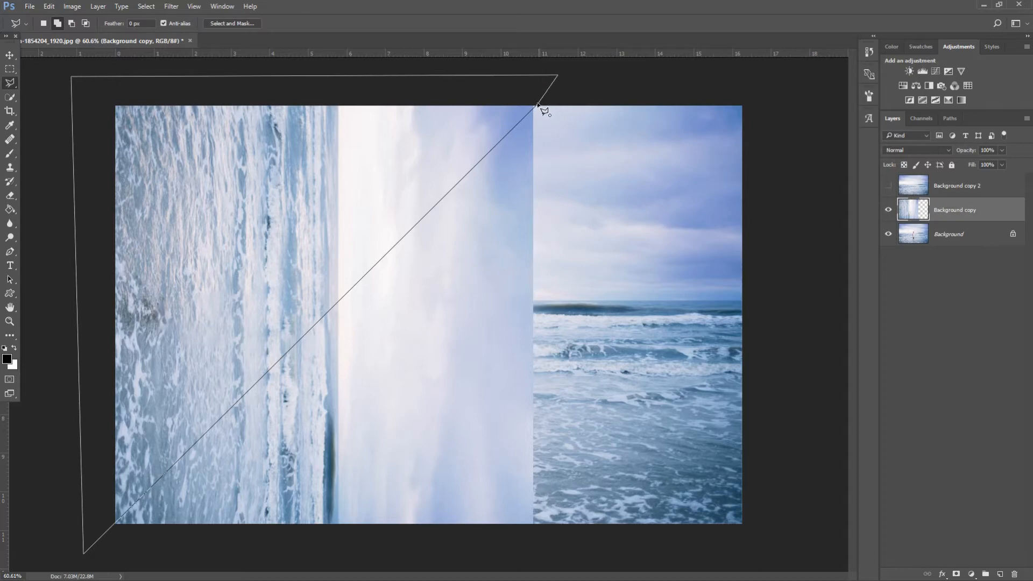
{"action": "double_click", "coordinate": [538, 104]}
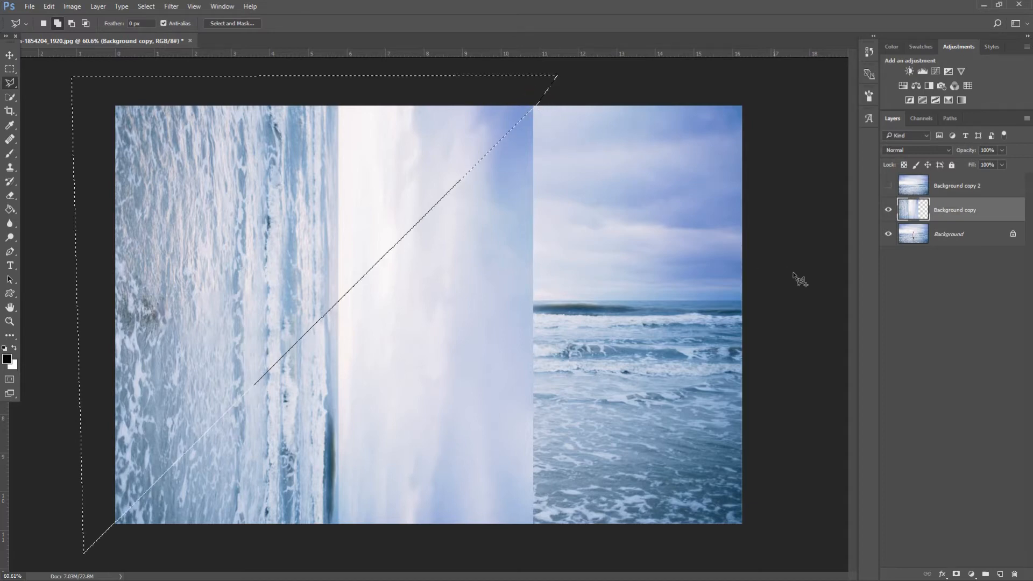
{"action": "left_click", "coordinate": [957, 574]}
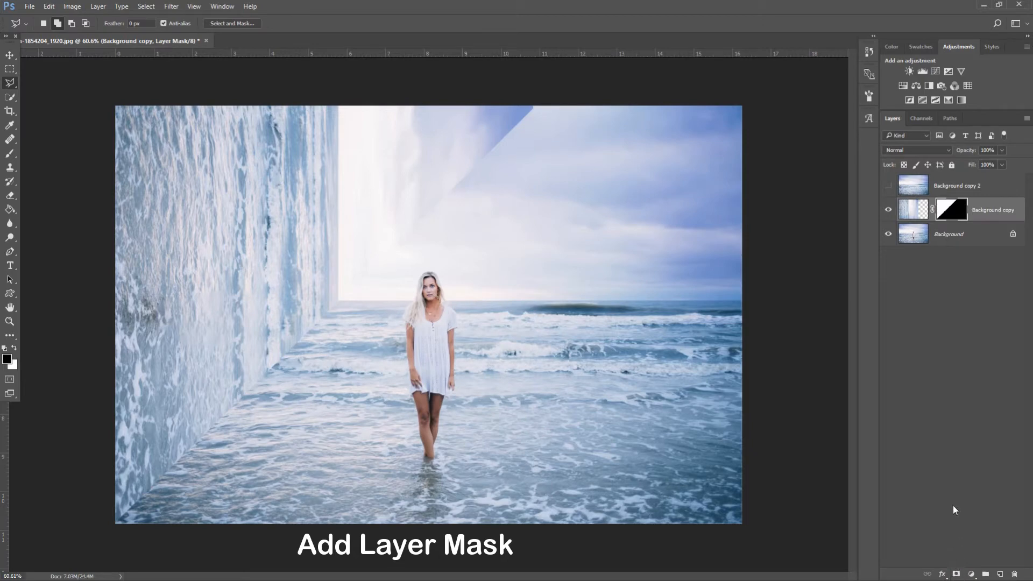
{"action": "left_click", "coordinate": [9, 56]}
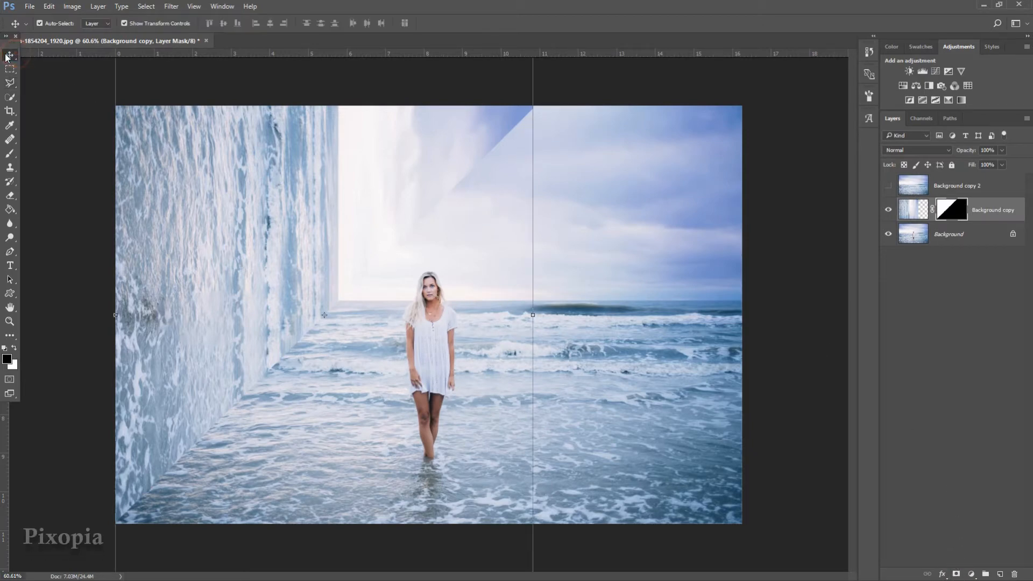
Show Background copy 2, flip it horizontally, rotate it 90° counter-clockwise, and shift it right
{"action": "left_click", "coordinate": [972, 186]}
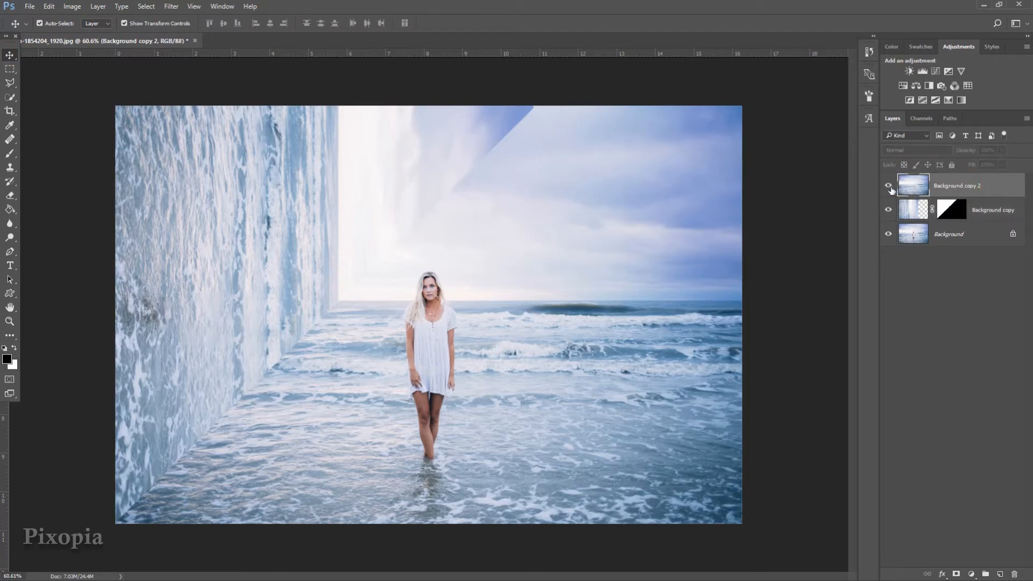
{"action": "left_click", "coordinate": [889, 186]}
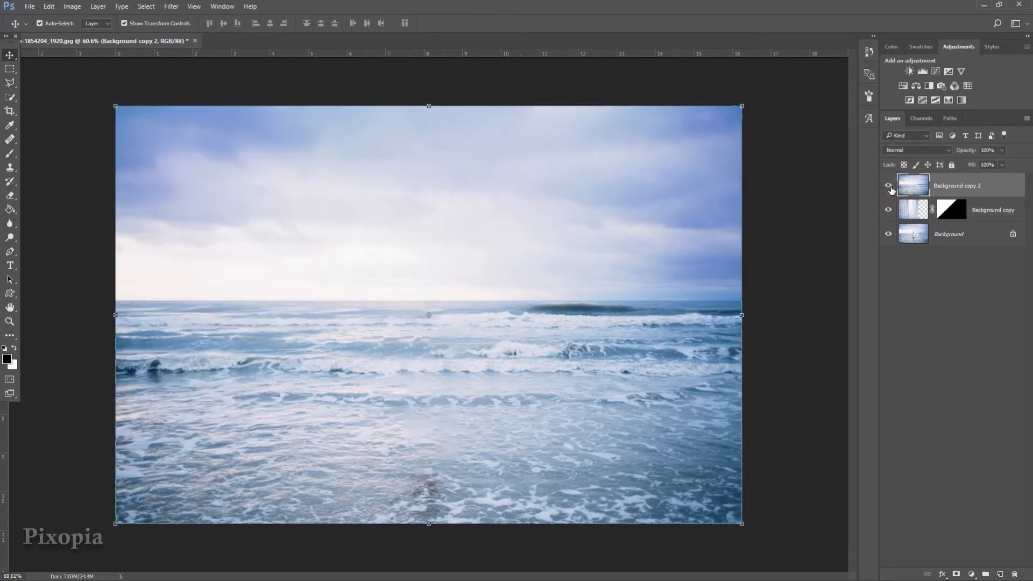
{"action": "left_click", "coordinate": [742, 314]}
{"action": "right_click", "coordinate": [650, 304]}
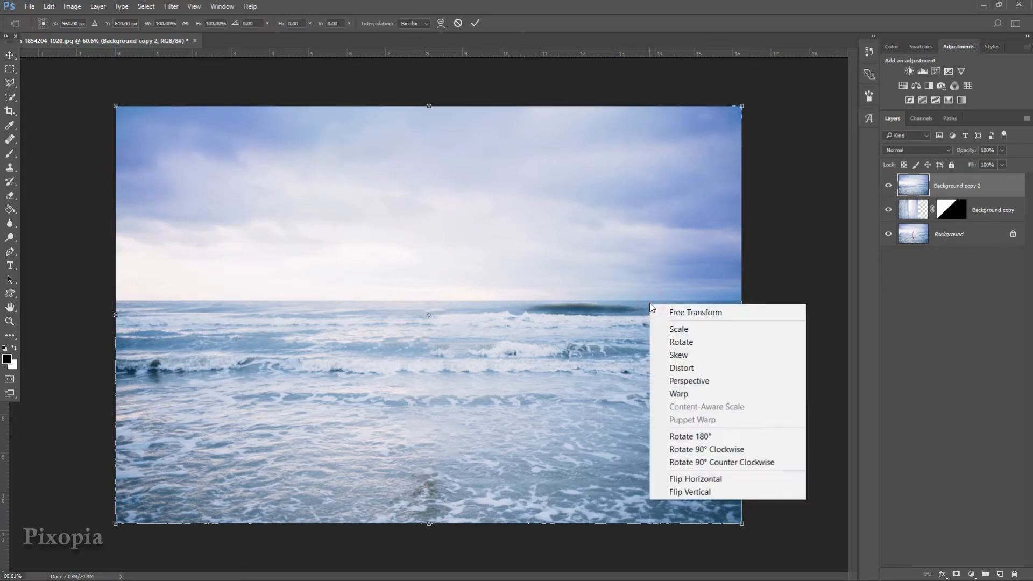
{"action": "left_click", "coordinate": [693, 480]}
{"action": "right_click", "coordinate": [720, 334]}
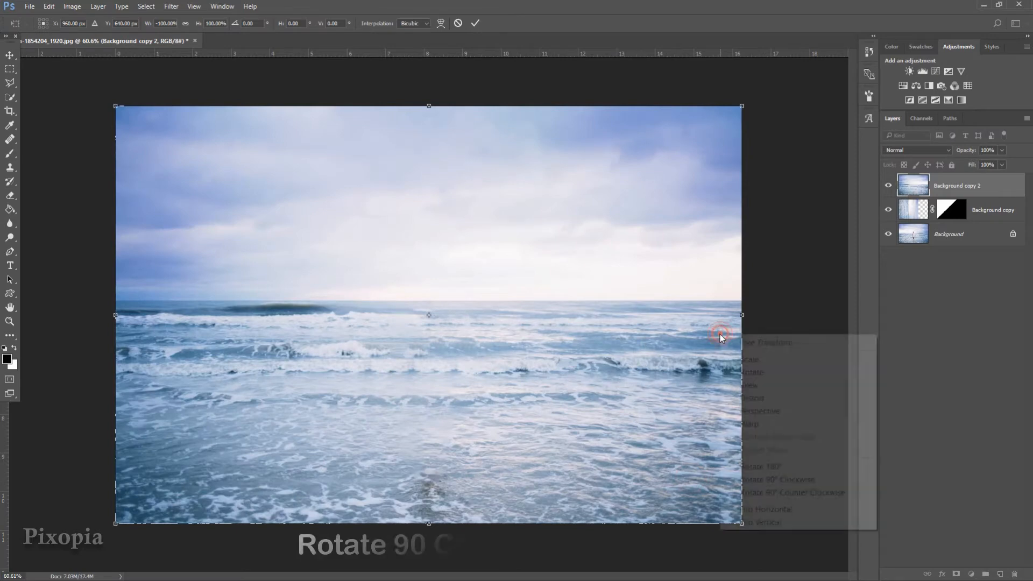
{"action": "left_click", "coordinate": [777, 494]}
{"action": "left_click_drag", "start_coordinate": [504, 352], "coordinate": [606, 355]}
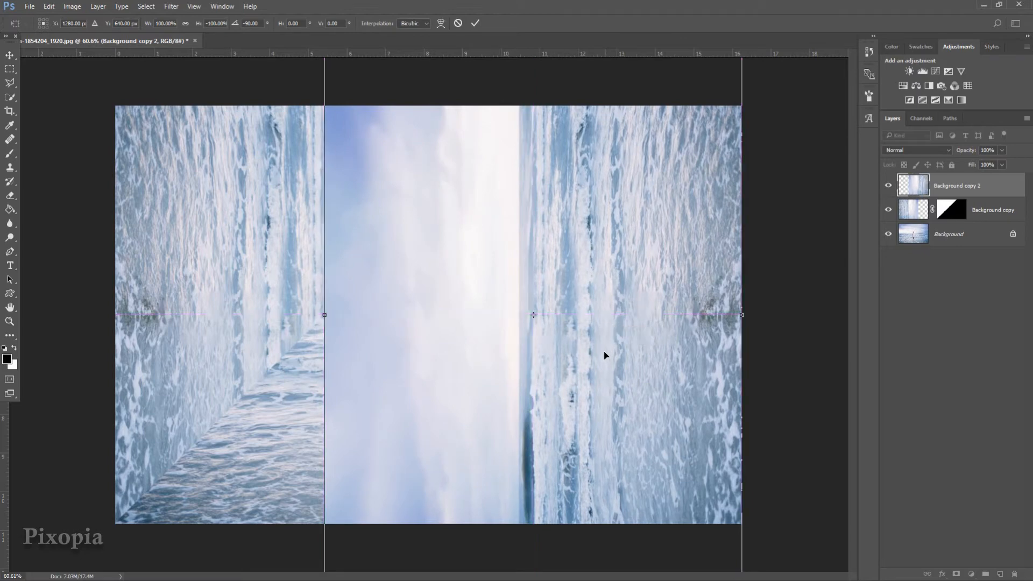
{"action": "left_click", "coordinate": [476, 23]}
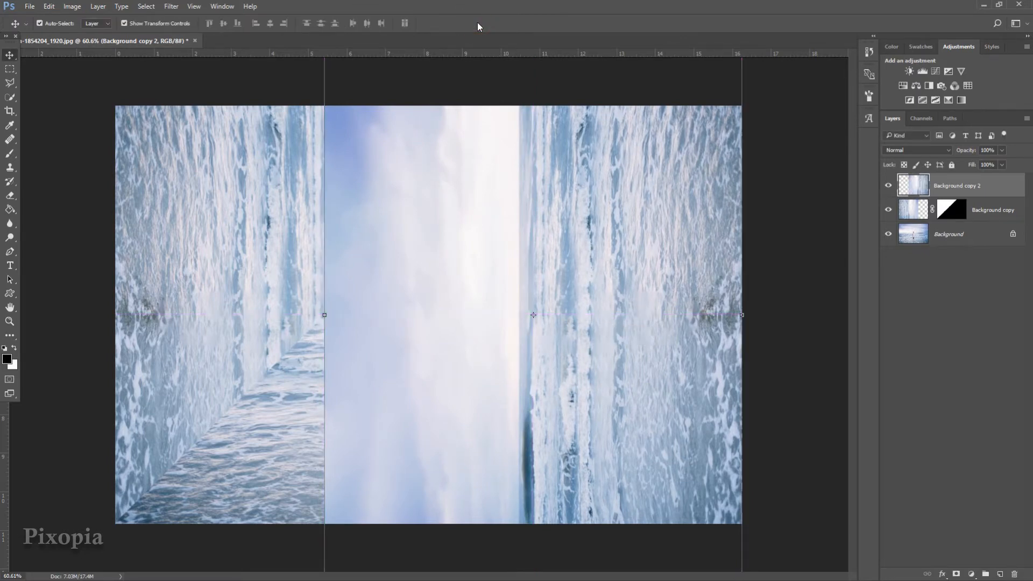
{"action": "left_click", "coordinate": [10, 82]}
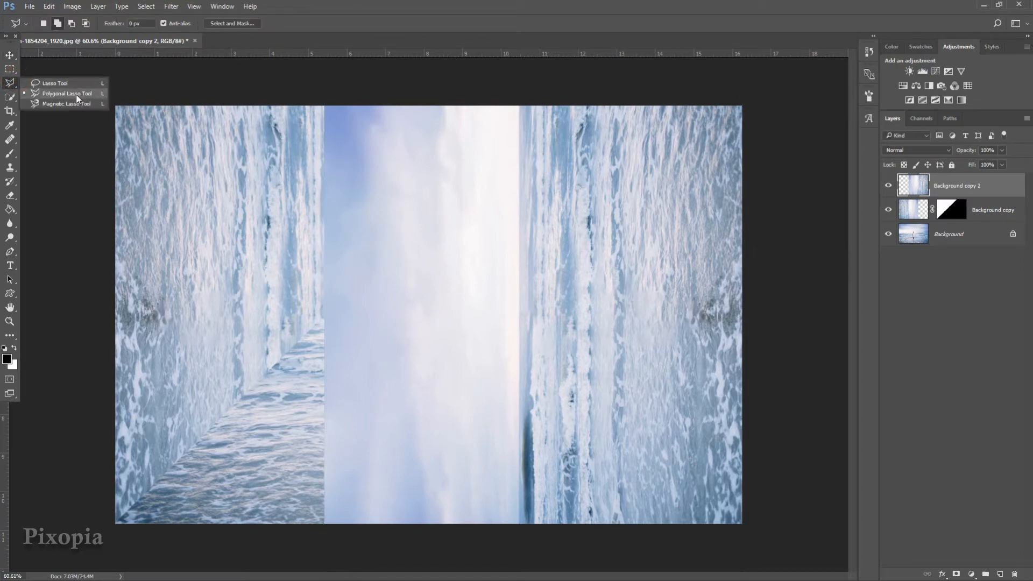
{"action": "left_click", "coordinate": [68, 94]}
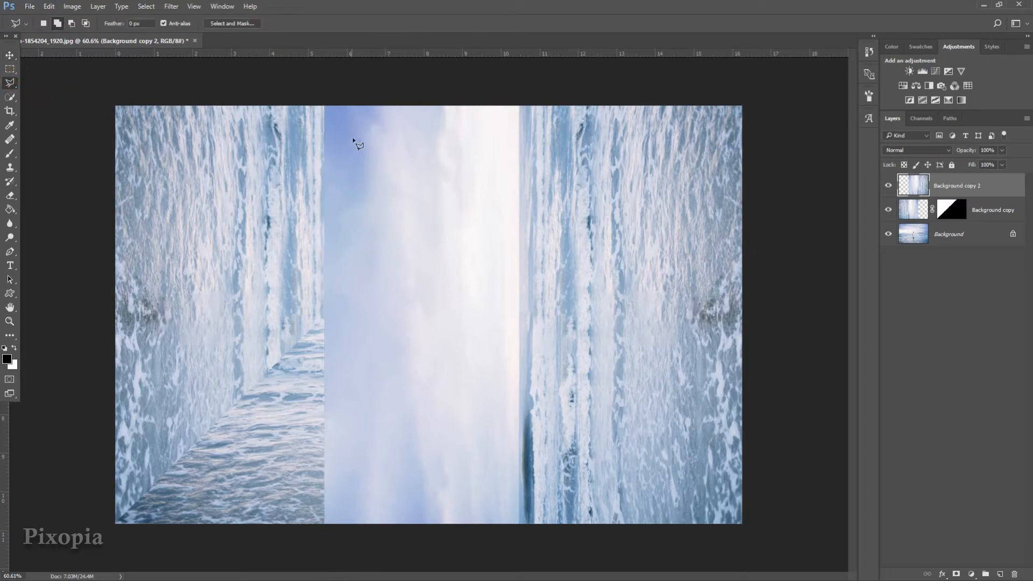
Select a polygon from the top edge to the bottom-right corner and mask Background copy 2 with it
{"action": "left_click", "coordinate": [324, 105]}
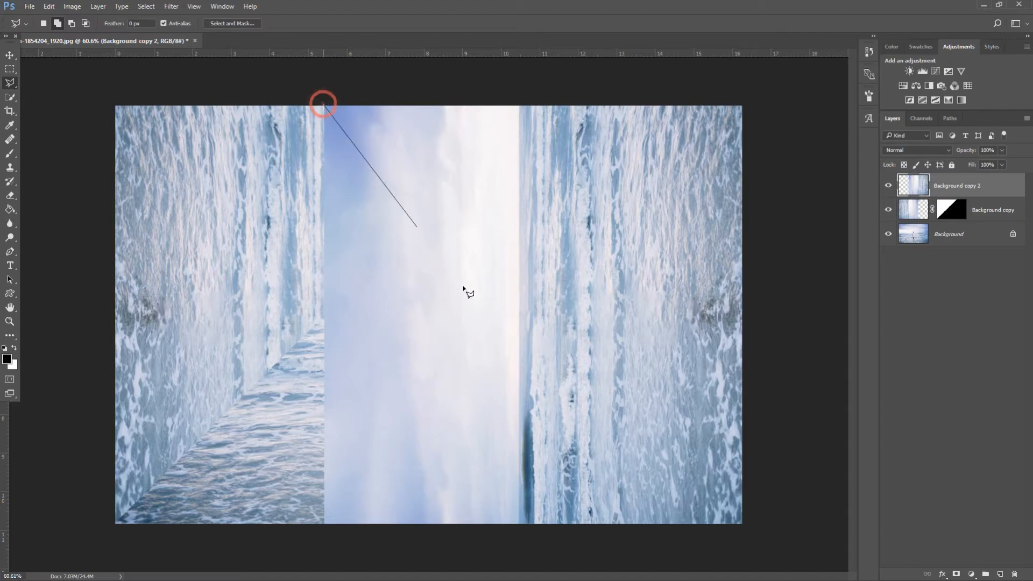
{"action": "left_click", "coordinate": [752, 534]}
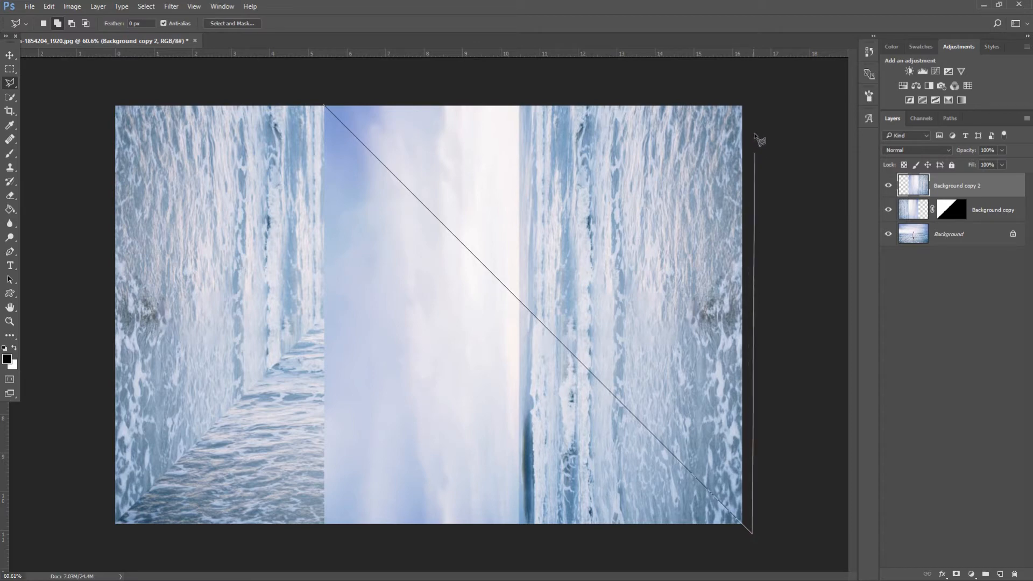
{"action": "left_click", "coordinate": [750, 92]}
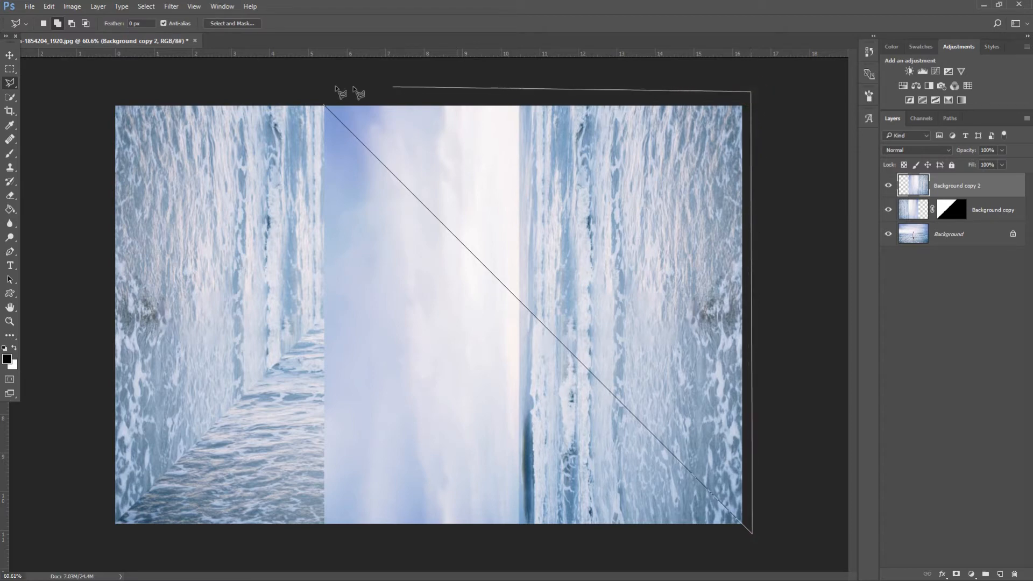
{"action": "left_click", "coordinate": [298, 86]}
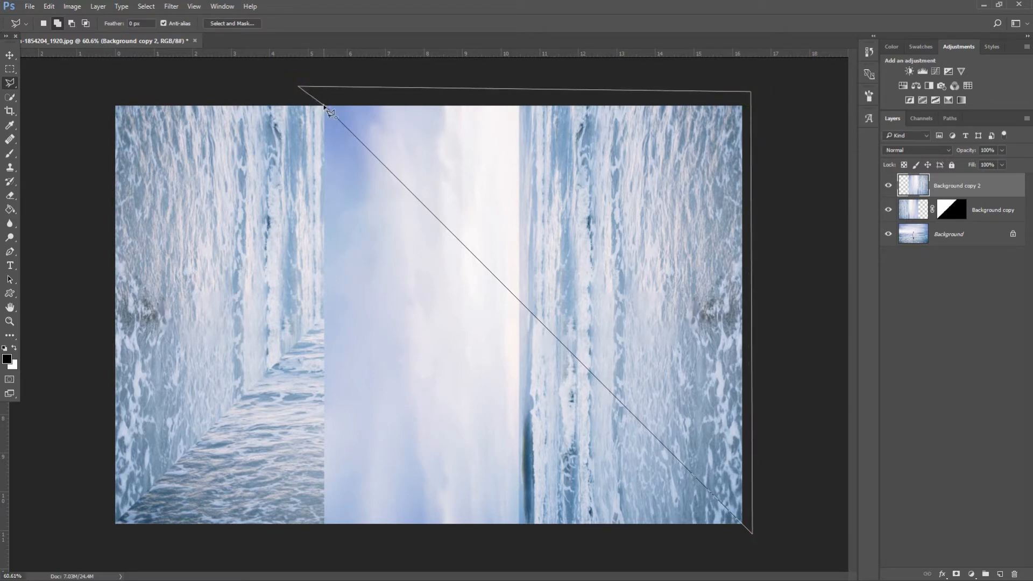
{"action": "left_click", "coordinate": [325, 108]}
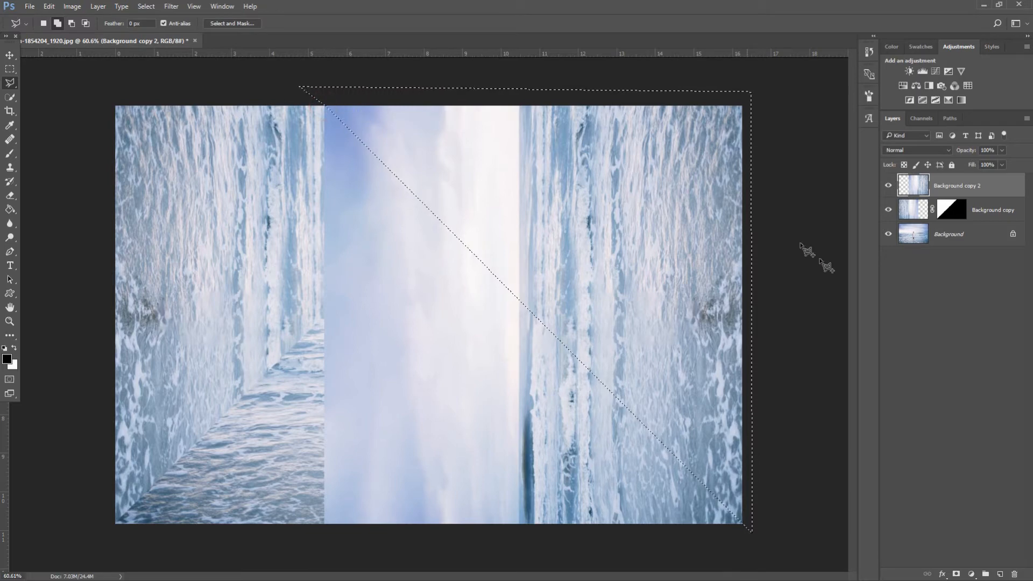
{"action": "left_click", "coordinate": [956, 574]}
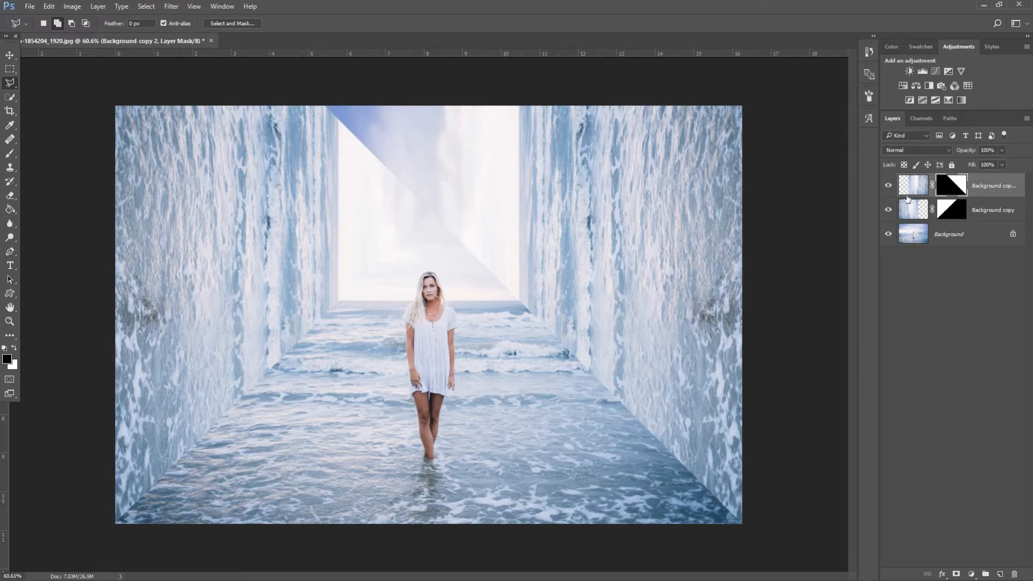
Set up a soft 0% hardness round brush with black as the foreground colour
{"action": "left_click", "coordinate": [9, 153]}
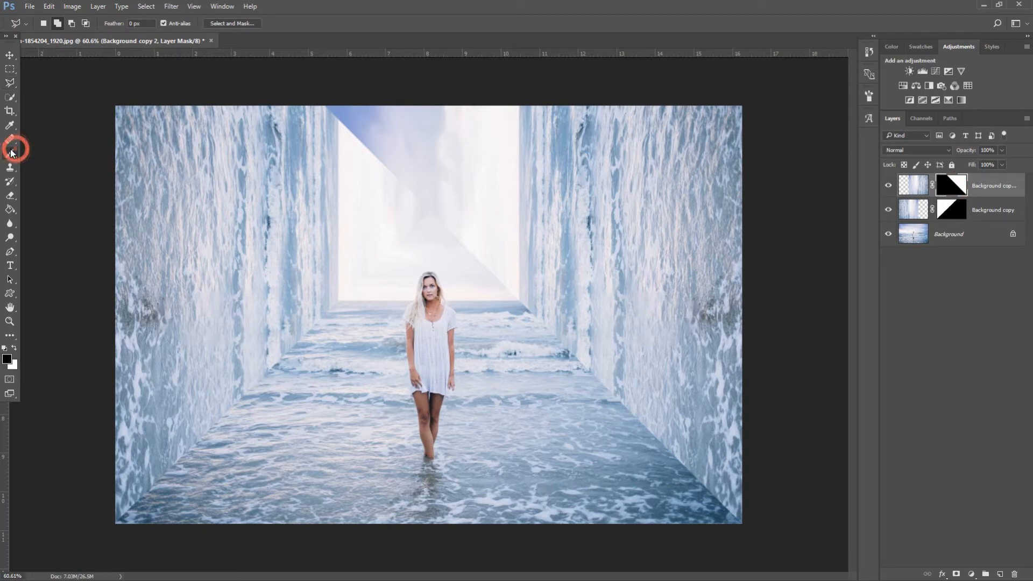
{"action": "right_click", "coordinate": [312, 146]}
{"action": "left_click", "coordinate": [347, 257]}
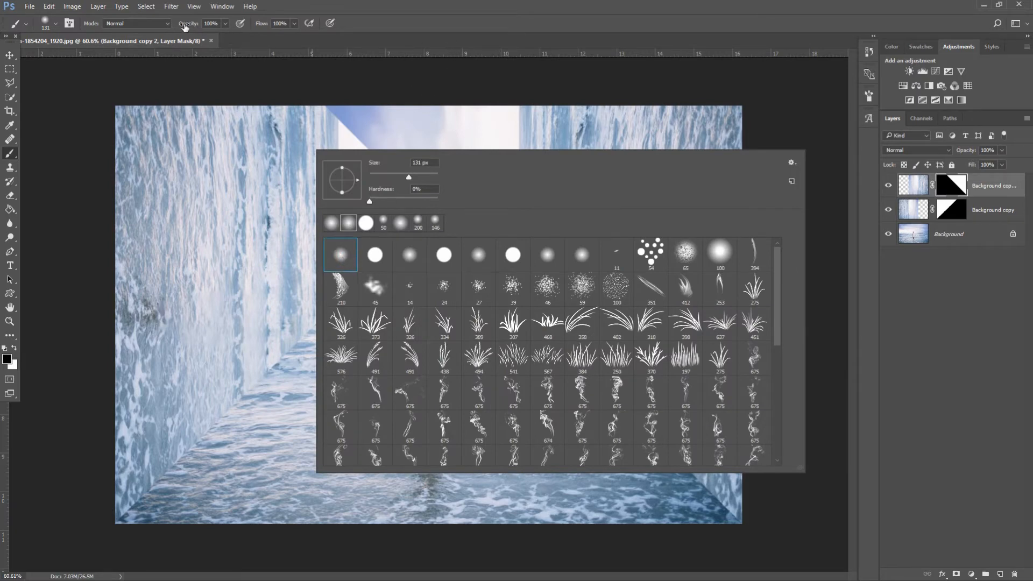
{"action": "left_click", "coordinate": [209, 24]}
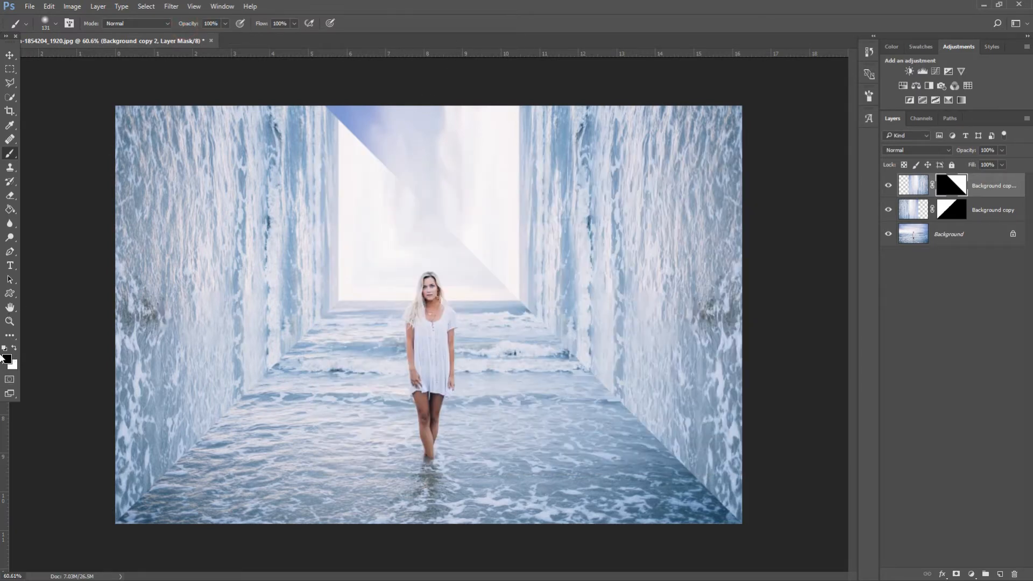
{"action": "left_click", "coordinate": [7, 358]}
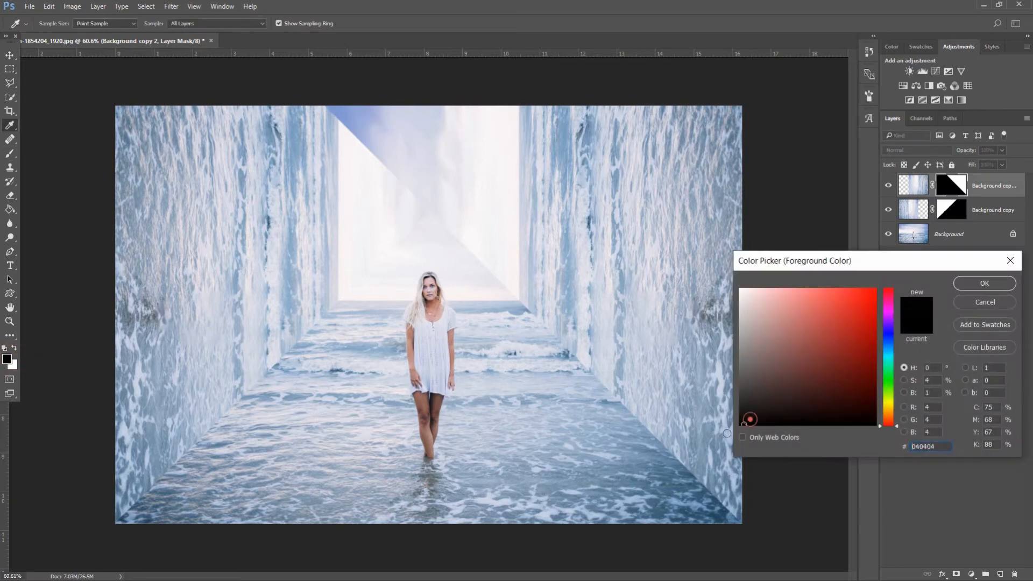
{"action": "left_click", "coordinate": [966, 282]}
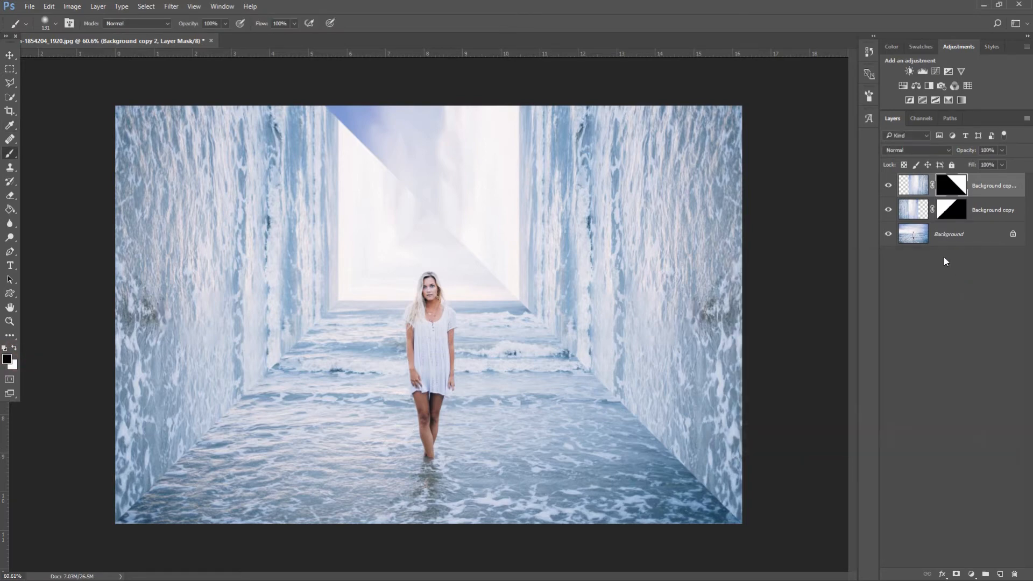
Paint on Background copy 2's mask to erase the blue diagonal wedge in the upper sky
{"action": "left_click", "coordinate": [392, 179]}
{"action": "mouse_move", "coordinate": [382, 163]}
{"action": "left_mouse_down"}
{"action": "mouse_move", "coordinate": [336, 108]}
{"action": "mouse_move", "coordinate": [328, 119]}
{"action": "mouse_move", "coordinate": [411, 117]}
{"action": "mouse_move", "coordinate": [392, 158]}
{"action": "mouse_move", "coordinate": [411, 164]}
{"action": "mouse_move", "coordinate": [438, 143]}
{"action": "mouse_move", "coordinate": [445, 117]}
{"action": "mouse_move", "coordinate": [456, 152]}
{"action": "mouse_move", "coordinate": [489, 104]}
{"action": "mouse_move", "coordinate": [489, 144]}
{"action": "mouse_move", "coordinate": [455, 181]}
{"action": "mouse_move", "coordinate": [451, 212]}
{"action": "mouse_move", "coordinate": [454, 237]}
{"action": "mouse_move", "coordinate": [491, 275]}
{"action": "mouse_move", "coordinate": [486, 158]}
{"action": "mouse_move", "coordinate": [491, 279]}
{"action": "left_mouse_up"}
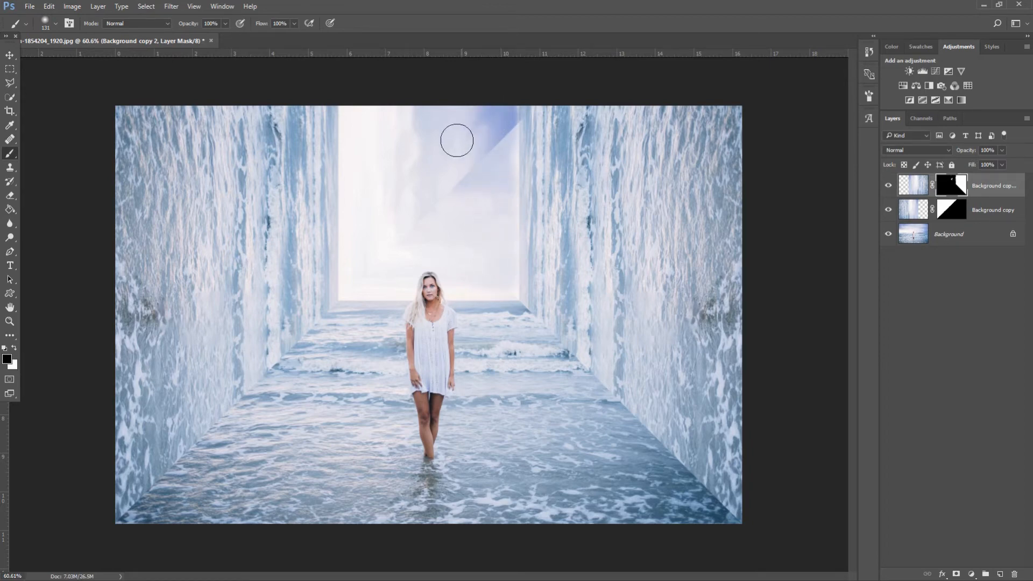
{"action": "left_click", "coordinate": [948, 210]}
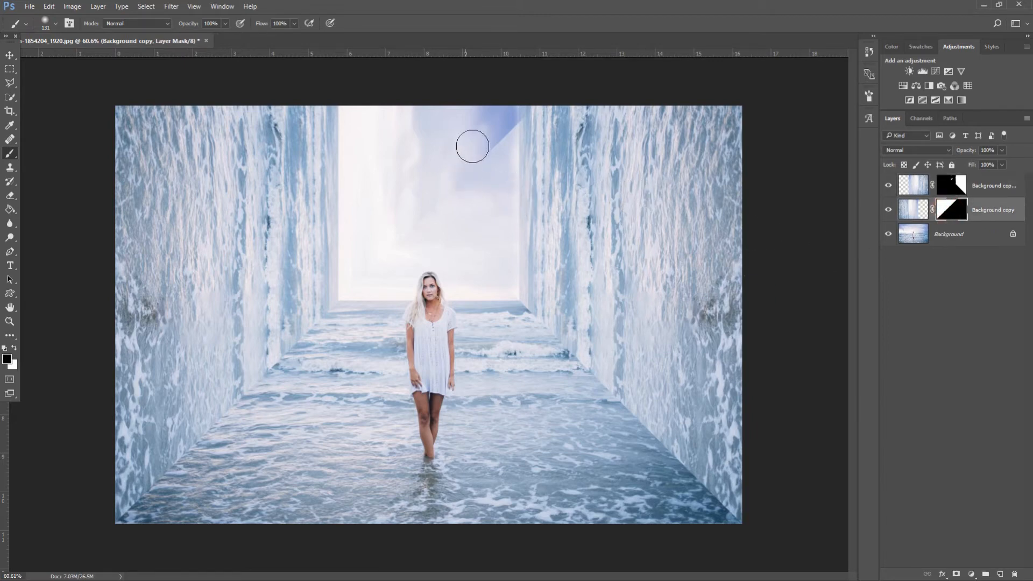
Paint out the remaining blue wedge and blend the upper sky on both layer masks
{"action": "mouse_move", "coordinate": [473, 147]}
{"action": "left_mouse_down"}
{"action": "mouse_move", "coordinate": [495, 112]}
{"action": "mouse_move", "coordinate": [493, 127]}
{"action": "left_mouse_up"}
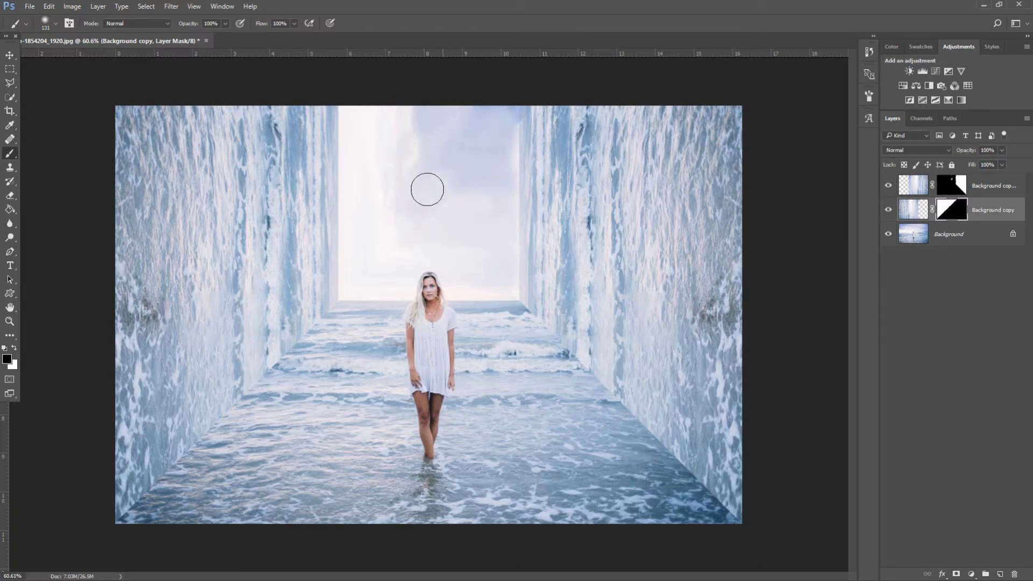
{"action": "mouse_move", "coordinate": [357, 249]}
{"action": "left_mouse_down"}
{"action": "mouse_move", "coordinate": [407, 138]}
{"action": "mouse_move", "coordinate": [443, 113]}
{"action": "mouse_move", "coordinate": [410, 125]}
{"action": "mouse_move", "coordinate": [360, 114]}
{"action": "mouse_move", "coordinate": [355, 171]}
{"action": "mouse_move", "coordinate": [374, 147]}
{"action": "mouse_move", "coordinate": [359, 172]}
{"action": "mouse_move", "coordinate": [357, 235]}
{"action": "mouse_move", "coordinate": [359, 113]}
{"action": "mouse_move", "coordinate": [370, 102]}
{"action": "mouse_move", "coordinate": [418, 106]}
{"action": "mouse_move", "coordinate": [367, 114]}
{"action": "mouse_move", "coordinate": [425, 117]}
{"action": "mouse_move", "coordinate": [433, 156]}
{"action": "mouse_move", "coordinate": [452, 139]}
{"action": "mouse_move", "coordinate": [397, 161]}
{"action": "mouse_move", "coordinate": [410, 198]}
{"action": "mouse_move", "coordinate": [370, 214]}
{"action": "mouse_move", "coordinate": [360, 239]}
{"action": "mouse_move", "coordinate": [442, 215]}
{"action": "mouse_move", "coordinate": [453, 185]}
{"action": "mouse_move", "coordinate": [399, 220]}
{"action": "mouse_move", "coordinate": [348, 223]}
{"action": "mouse_move", "coordinate": [363, 231]}
{"action": "mouse_move", "coordinate": [365, 262]}
{"action": "mouse_move", "coordinate": [381, 272]}
{"action": "mouse_move", "coordinate": [440, 256]}
{"action": "mouse_move", "coordinate": [427, 223]}
{"action": "mouse_move", "coordinate": [465, 136]}
{"action": "mouse_move", "coordinate": [452, 143]}
{"action": "mouse_move", "coordinate": [450, 126]}
{"action": "mouse_move", "coordinate": [423, 130]}
{"action": "left_mouse_up"}
{"action": "mouse_move", "coordinate": [419, 131]}
{"action": "left_mouse_down"}
{"action": "mouse_move", "coordinate": [381, 125]}
{"action": "mouse_move", "coordinate": [362, 106]}
{"action": "left_mouse_up"}
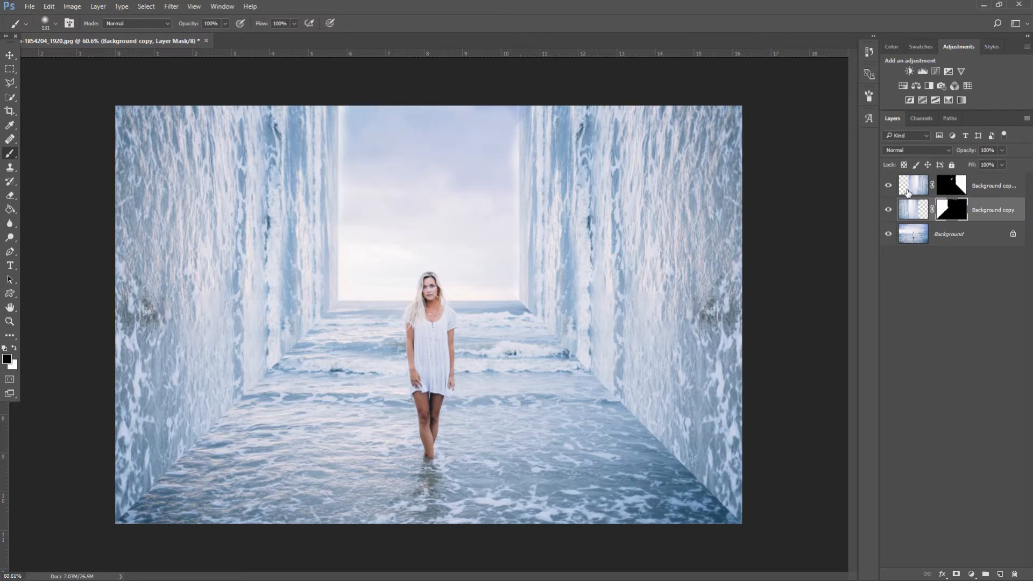
{"action": "left_click", "coordinate": [960, 186]}
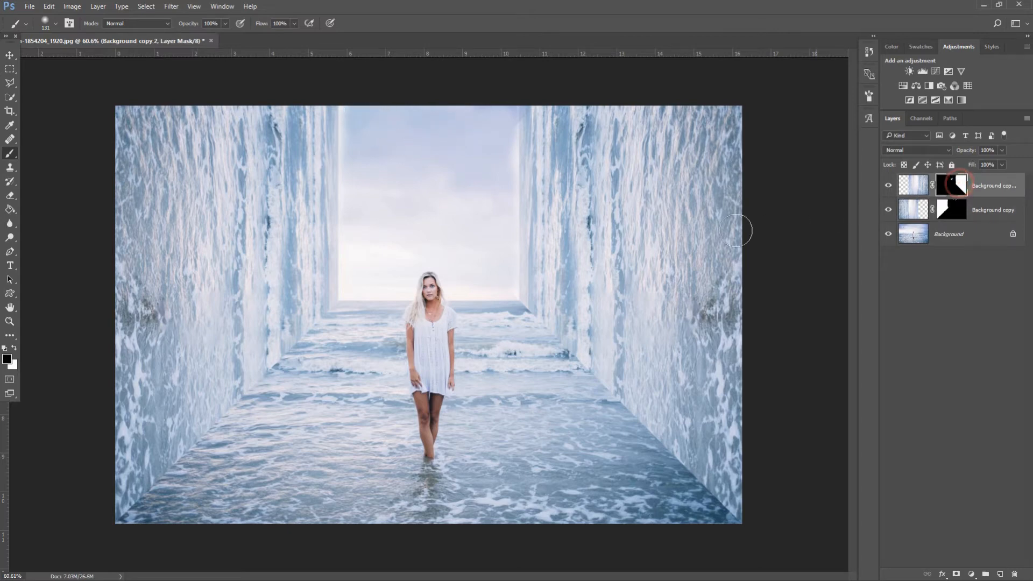
{"action": "left_click", "coordinate": [499, 138]}
{"action": "mouse_move", "coordinate": [496, 155]}
{"action": "left_mouse_down"}
{"action": "mouse_move", "coordinate": [499, 115]}
{"action": "mouse_move", "coordinate": [480, 163]}
{"action": "left_mouse_up"}
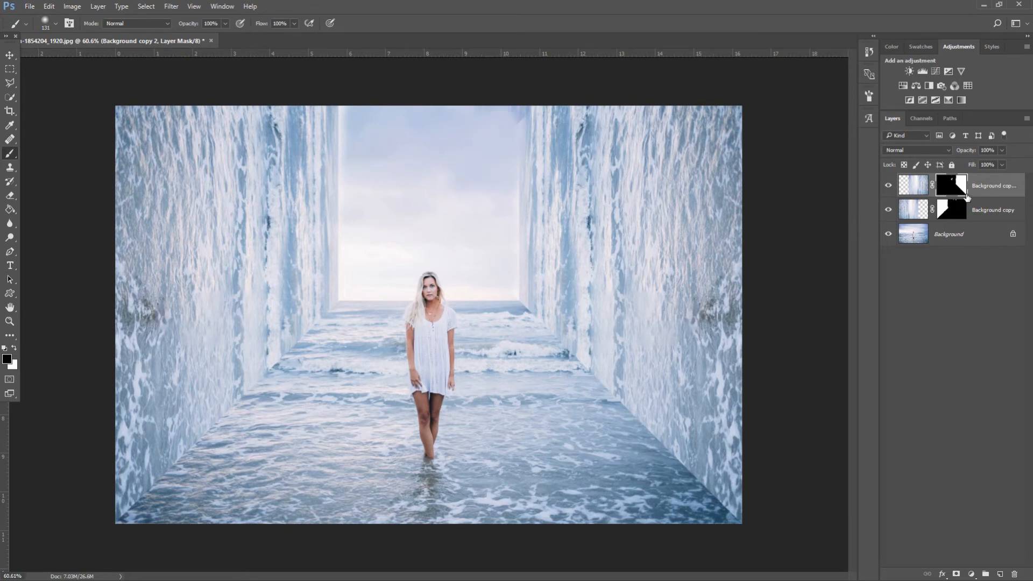
Clean up the sky's top edge and a faint cloud patch, alternating between the two masks
{"action": "left_click", "coordinate": [952, 211]}
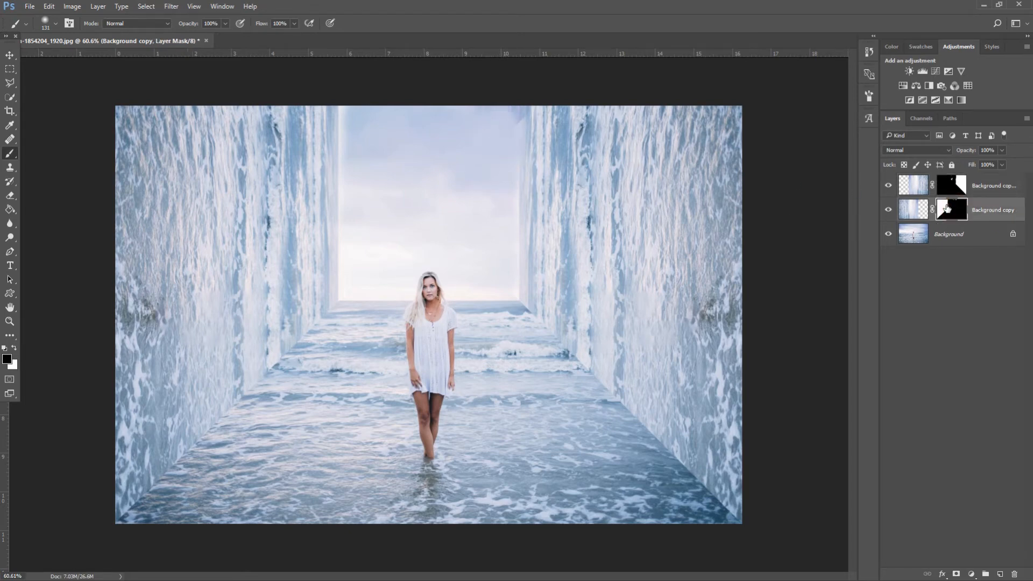
{"action": "left_click_drag", "start_coordinate": [507, 127], "coordinate": [501, 104]}
{"action": "left_click", "coordinate": [946, 191]}
{"action": "left_click_drag", "start_coordinate": [354, 105], "coordinate": [351, 221]}
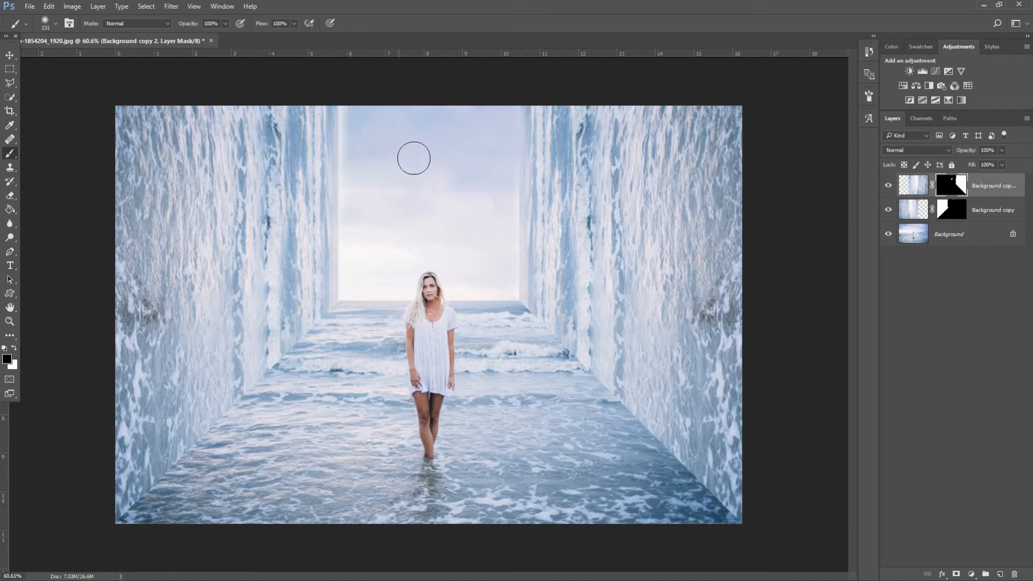
{"action": "mouse_move", "coordinate": [414, 158]}
{"action": "left_mouse_down"}
{"action": "mouse_move", "coordinate": [416, 206]}
{"action": "mouse_move", "coordinate": [468, 245]}
{"action": "mouse_move", "coordinate": [406, 249]}
{"action": "left_mouse_up"}
{"action": "left_click", "coordinate": [956, 196]}
{"action": "left_click_drag", "start_coordinate": [544, 423], "coordinate": [557, 425]}
{"action": "mouse_move", "coordinate": [657, 477]}
{"action": "left_mouse_down"}
{"action": "mouse_move", "coordinate": [663, 488]}
{"action": "mouse_move", "coordinate": [655, 470]}
{"action": "mouse_move", "coordinate": [676, 486]}
{"action": "mouse_move", "coordinate": [706, 488]}
{"action": "mouse_move", "coordinate": [720, 527]}
{"action": "left_mouse_up"}
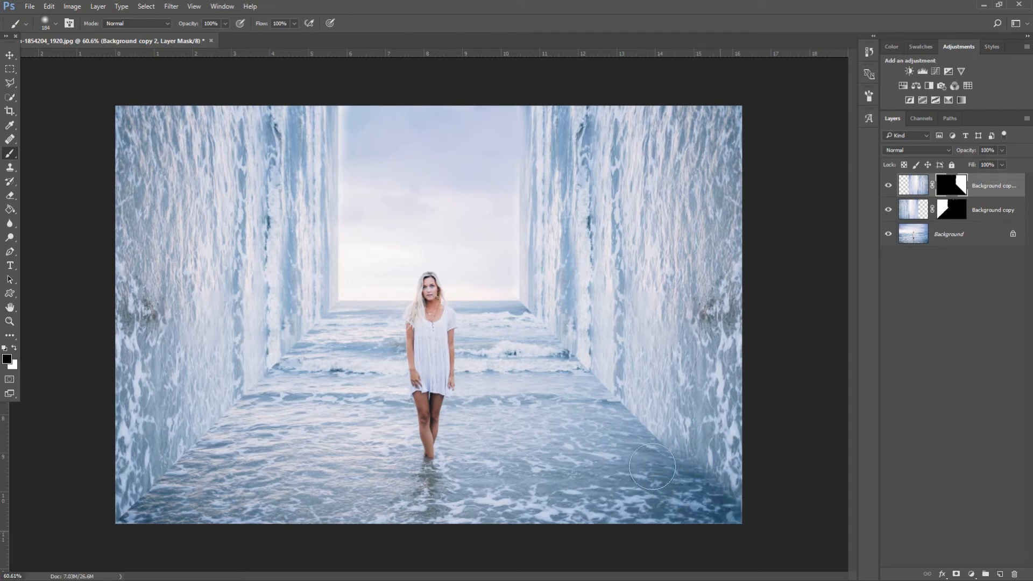
Blend the right water wall's base and lower-left corner softly into the sea
{"action": "left_click_drag", "start_coordinate": [639, 442], "coordinate": [598, 403]}
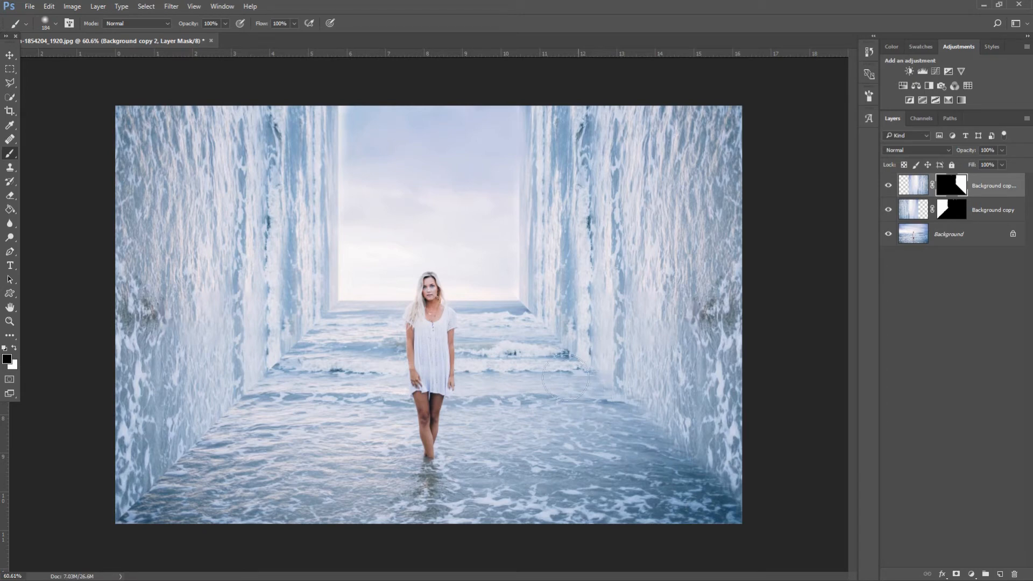
{"action": "mouse_move", "coordinate": [520, 326]}
{"action": "left_mouse_down"}
{"action": "mouse_move", "coordinate": [512, 312]}
{"action": "mouse_move", "coordinate": [513, 327]}
{"action": "mouse_move", "coordinate": [499, 326]}
{"action": "mouse_move", "coordinate": [533, 328]}
{"action": "mouse_move", "coordinate": [544, 358]}
{"action": "left_mouse_up"}
{"action": "left_click", "coordinate": [519, 314]}
{"action": "left_click", "coordinate": [557, 359]}
{"action": "key", "text": "ctrl+z"}
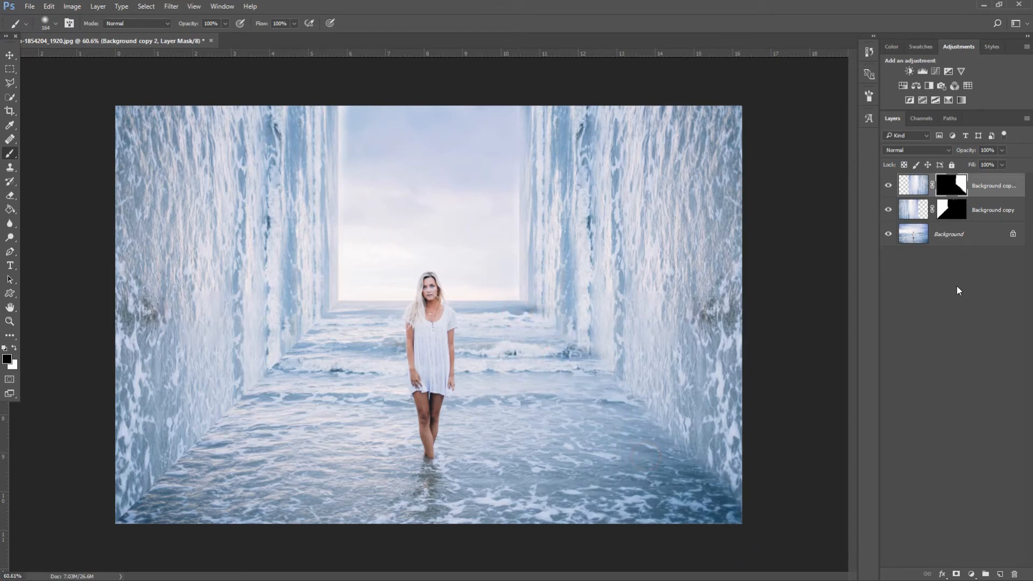
Paint black on Background copy's mask to fade the left wall's lower edge into the sea
{"action": "left_click", "coordinate": [959, 220]}
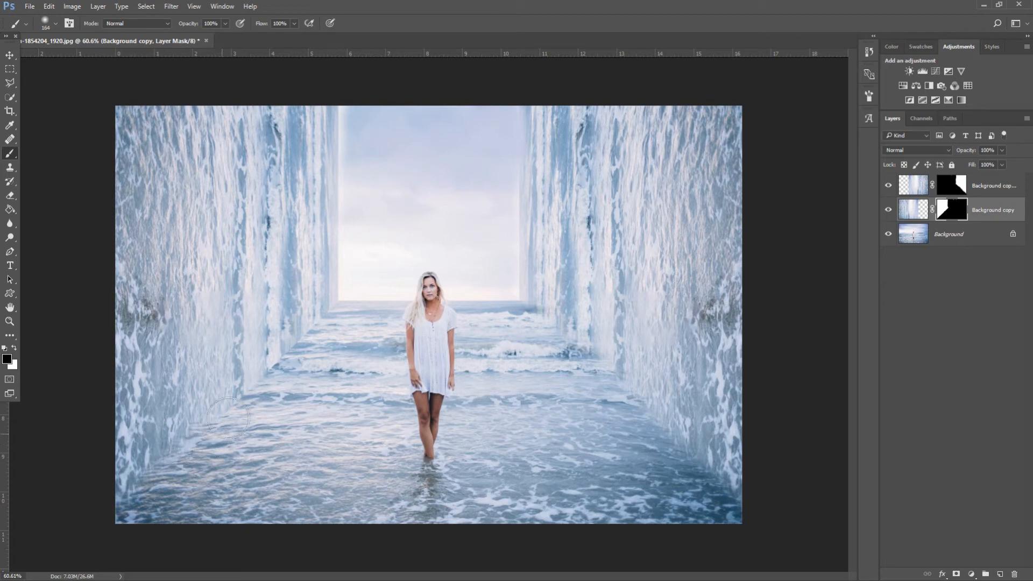
{"action": "mouse_move", "coordinate": [250, 403]}
{"action": "left_mouse_down"}
{"action": "mouse_move", "coordinate": [275, 356]}
{"action": "mouse_move", "coordinate": [338, 313]}
{"action": "left_mouse_up"}
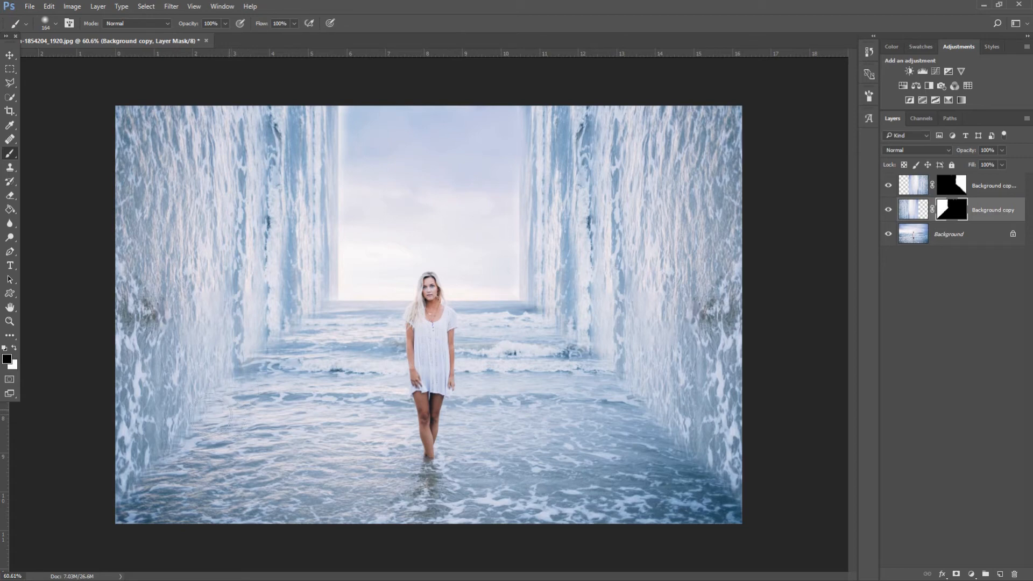
{"action": "mouse_move", "coordinate": [176, 450]}
{"action": "left_mouse_down"}
{"action": "mouse_move", "coordinate": [134, 502]}
{"action": "mouse_move", "coordinate": [164, 503]}
{"action": "left_mouse_up"}
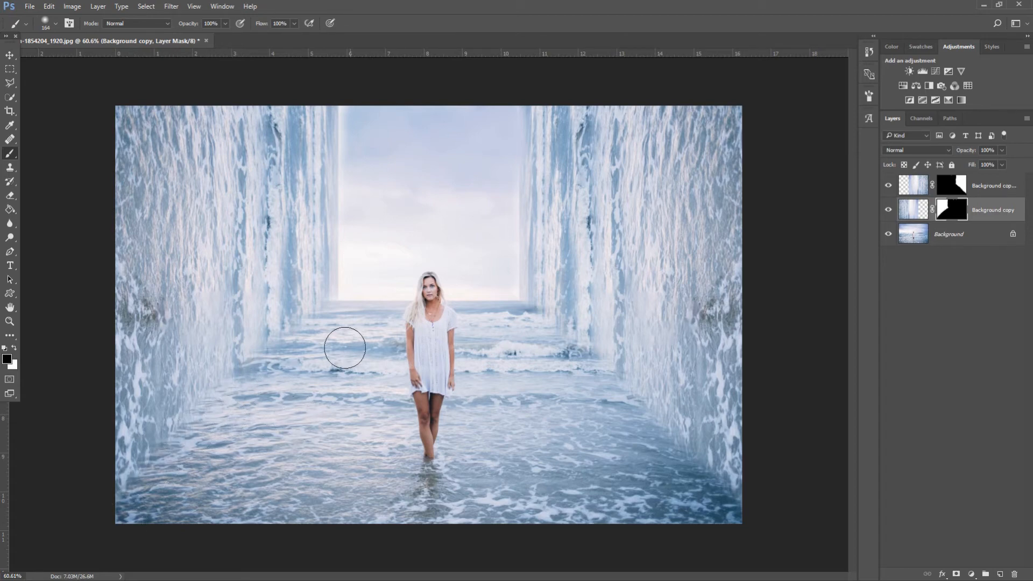
Nudge the Background copy wall slightly left, then ready a 56 px soft brush on Background copy 2's mask
{"action": "left_click", "coordinate": [10, 55]}
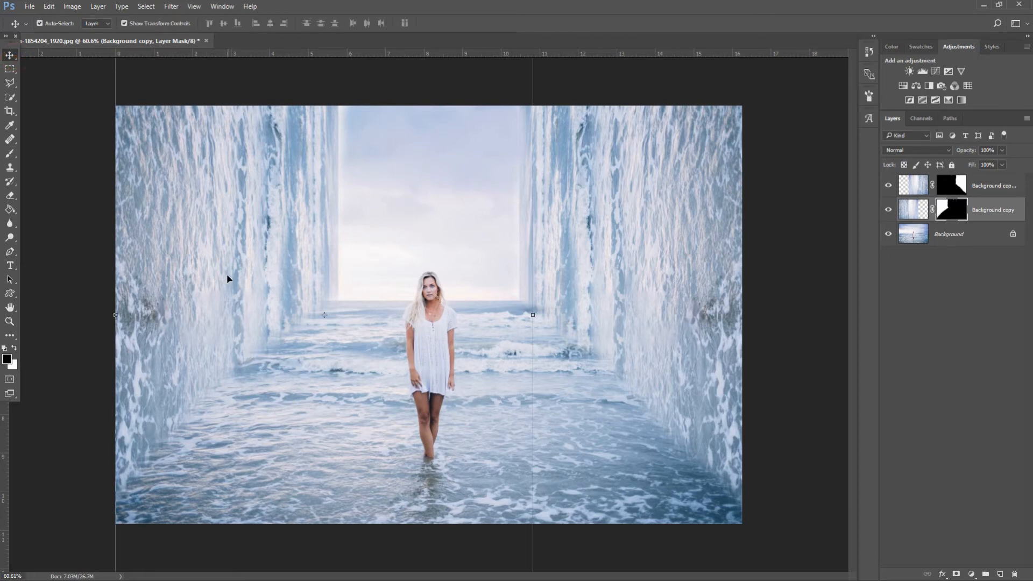
{"action": "key", "text": "Left"}
{"action": "key", "text": "Left"}
{"action": "key", "text": "Left"}
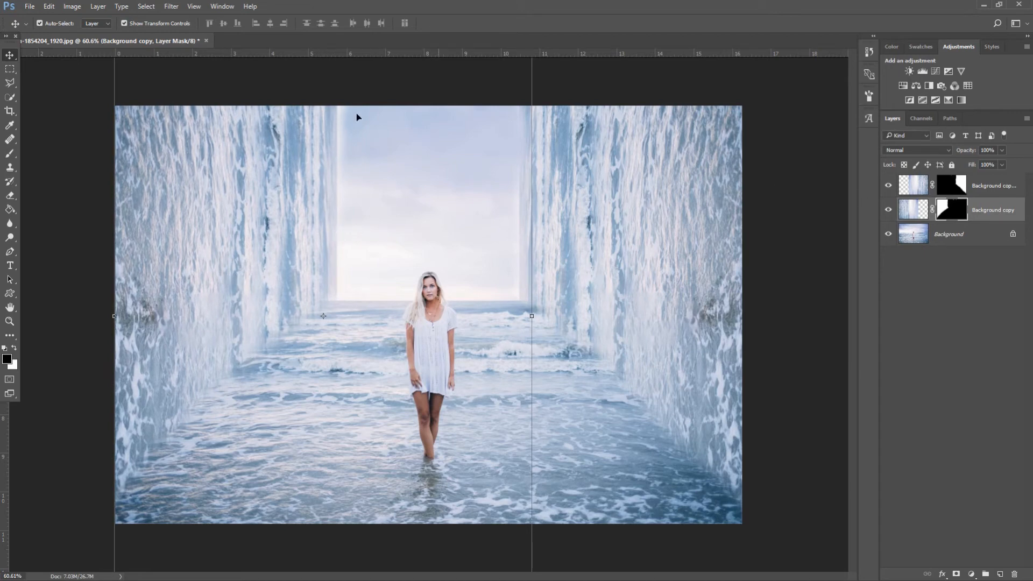
{"action": "left_click", "coordinate": [1011, 183]}
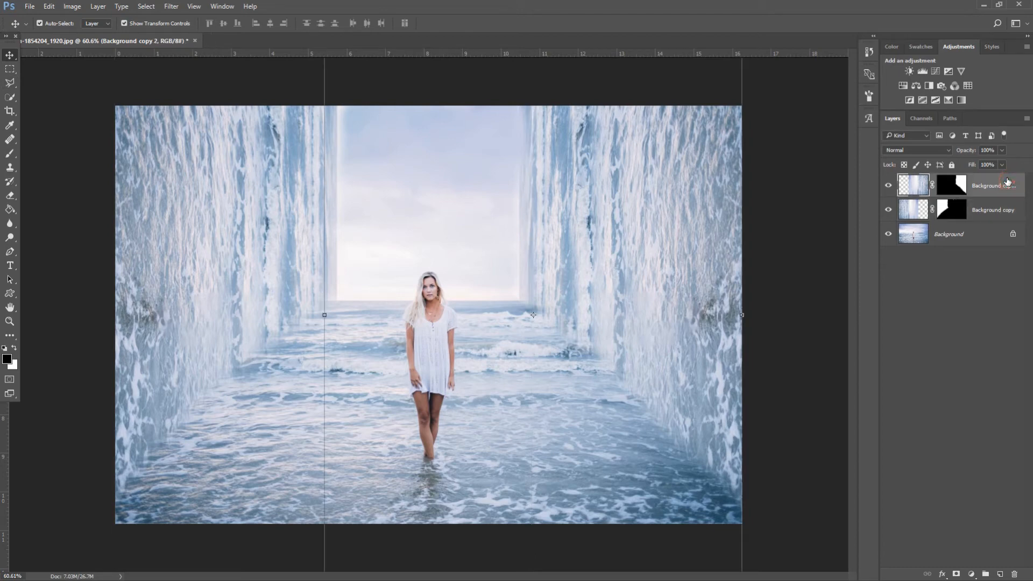
{"action": "left_click", "coordinate": [951, 188]}
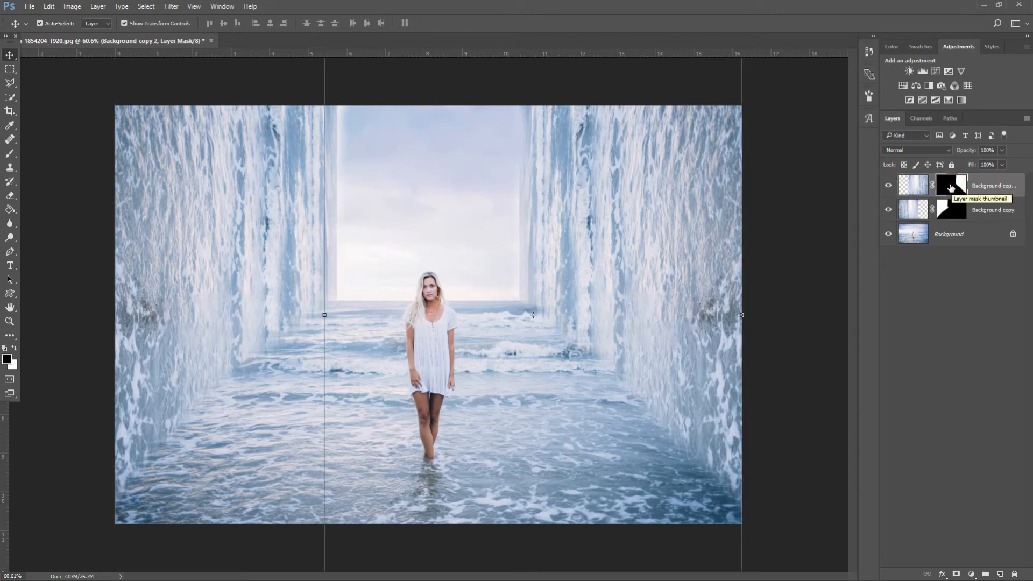
{"action": "left_click", "coordinate": [10, 153]}
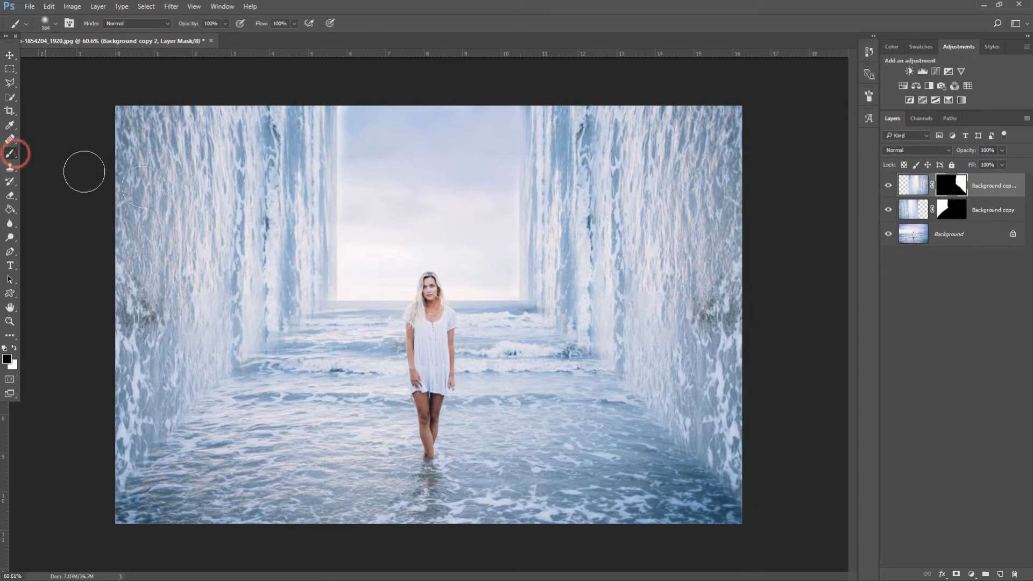
{"action": "right_click", "coordinate": [338, 237], "text": "alt"}
{"action": "left_click_drag", "start_coordinate": [334, 233], "coordinate": [344, 235]}
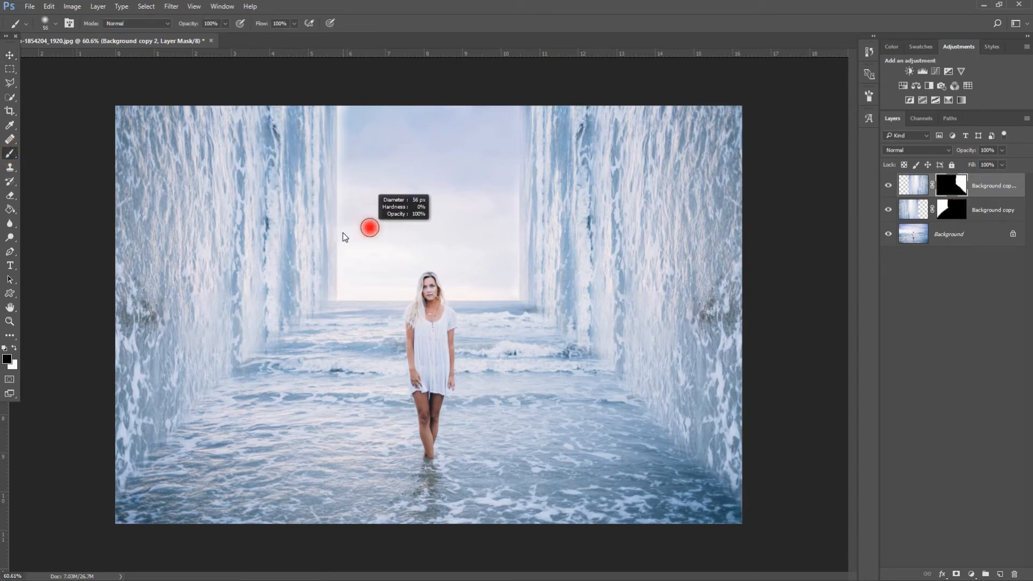
{"action": "scroll", "coordinate": [453, 217], "scroll_direction": "up", "scroll_amount": 2}
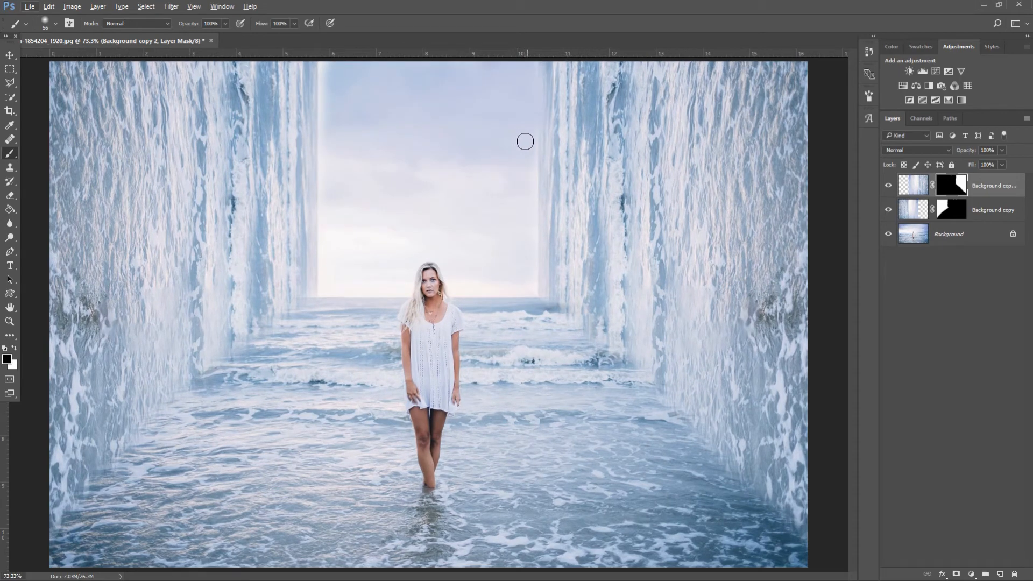
Paint black along the right wall's inner edge on Background copy 2's mask
{"action": "left_click", "coordinate": [532, 282], "text": "shift"}
{"action": "left_click", "coordinate": [533, 283], "text": "shift"}
{"action": "left_click", "coordinate": [535, 287]}
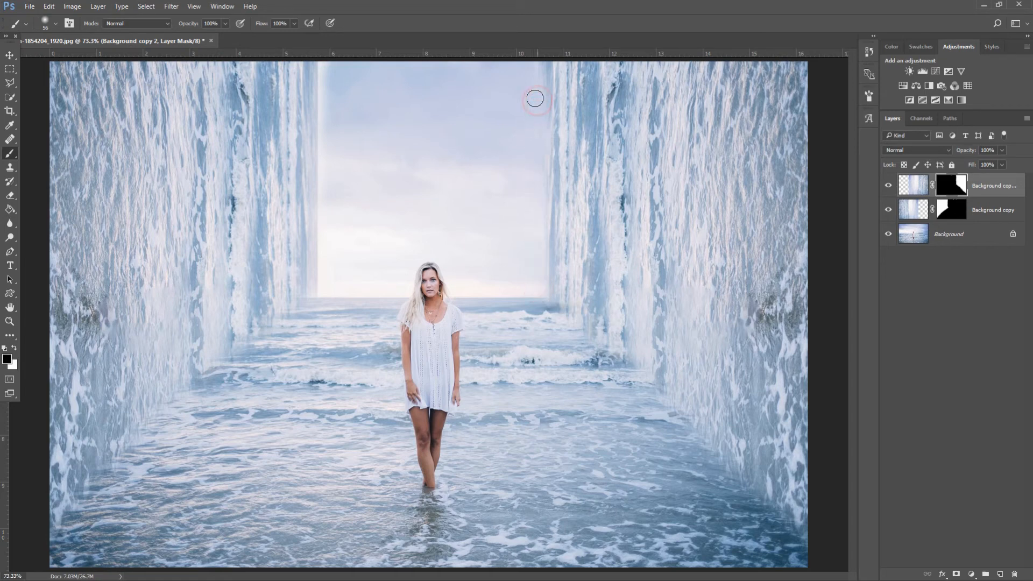
{"action": "left_click", "coordinate": [538, 101], "text": "shift"}
Soften the left wall's inner edge on Background copy's mask, restoring its horizon corner in white
{"action": "left_click", "coordinate": [950, 207]}
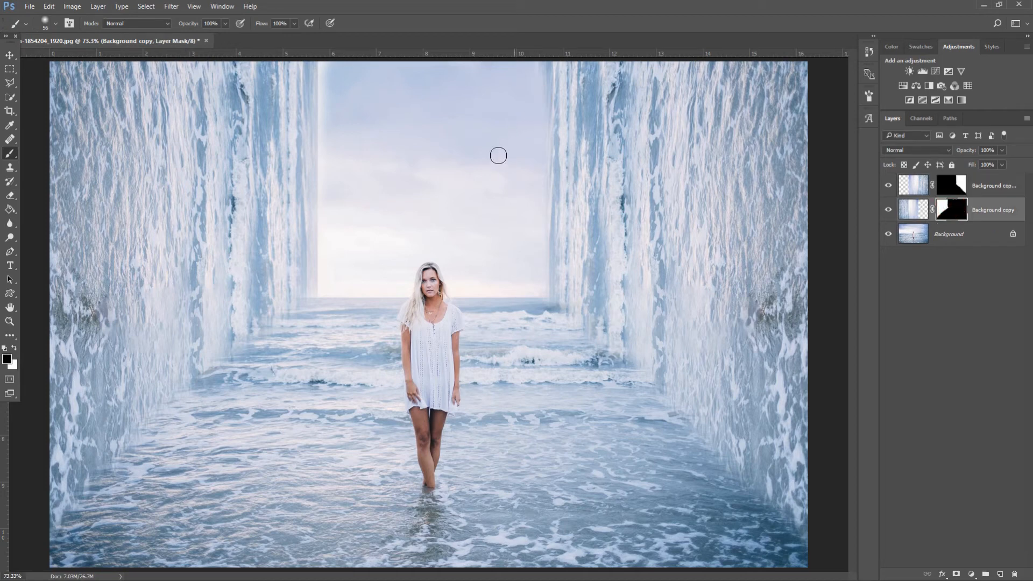
{"action": "left_click", "coordinate": [327, 271]}
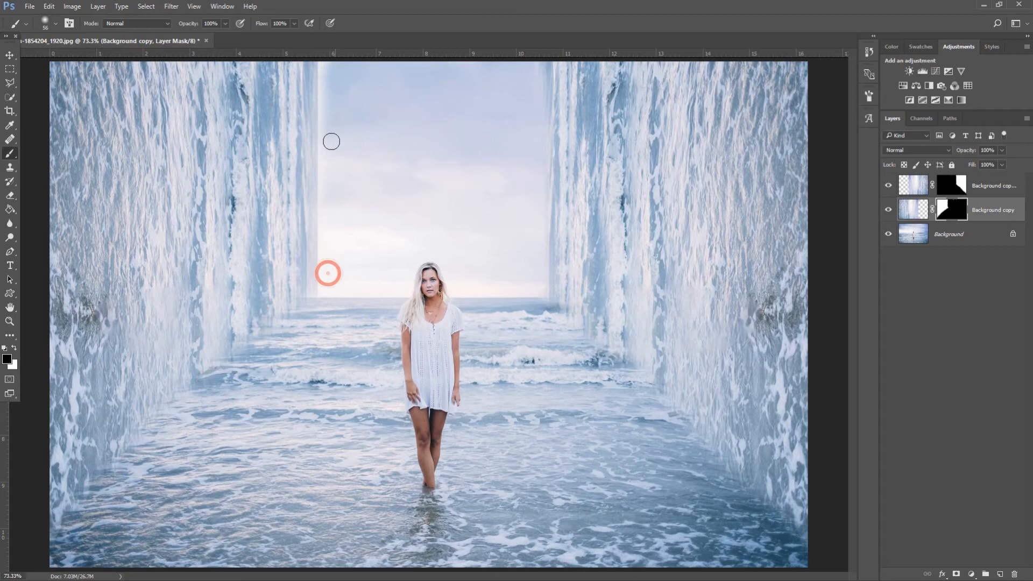
{"action": "left_click", "coordinate": [325, 72], "text": "shift"}
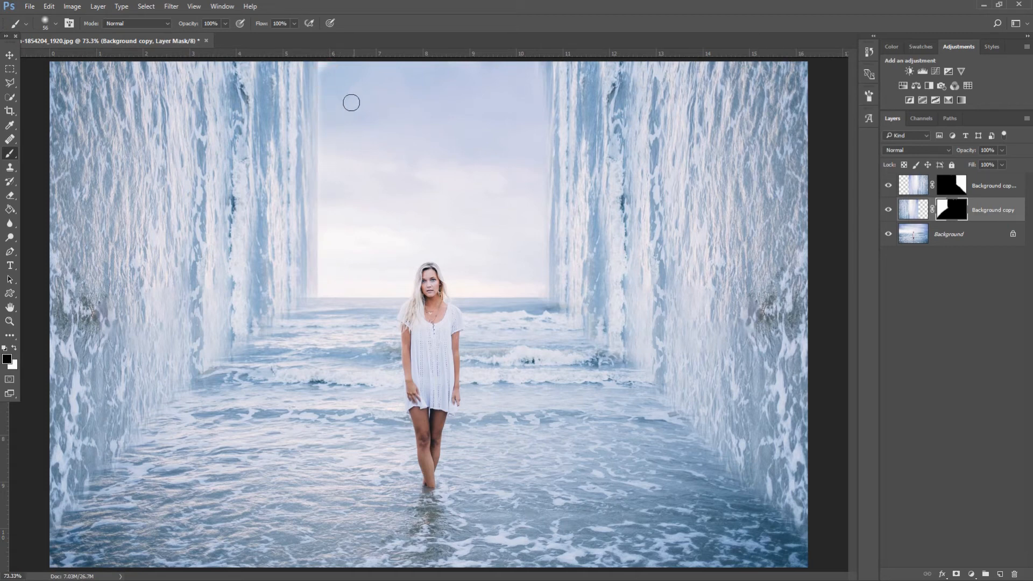
{"action": "left_click", "coordinate": [363, 125]}
{"action": "left_click", "coordinate": [325, 262]}
{"action": "key", "text": "x"}
{"action": "left_click", "coordinate": [311, 293]}
{"action": "scroll", "coordinate": [355, 230], "scroll_direction": "down", "scroll_amount": 3}
{"action": "scroll", "coordinate": [360, 227], "scroll_direction": "up", "scroll_amount": 1}
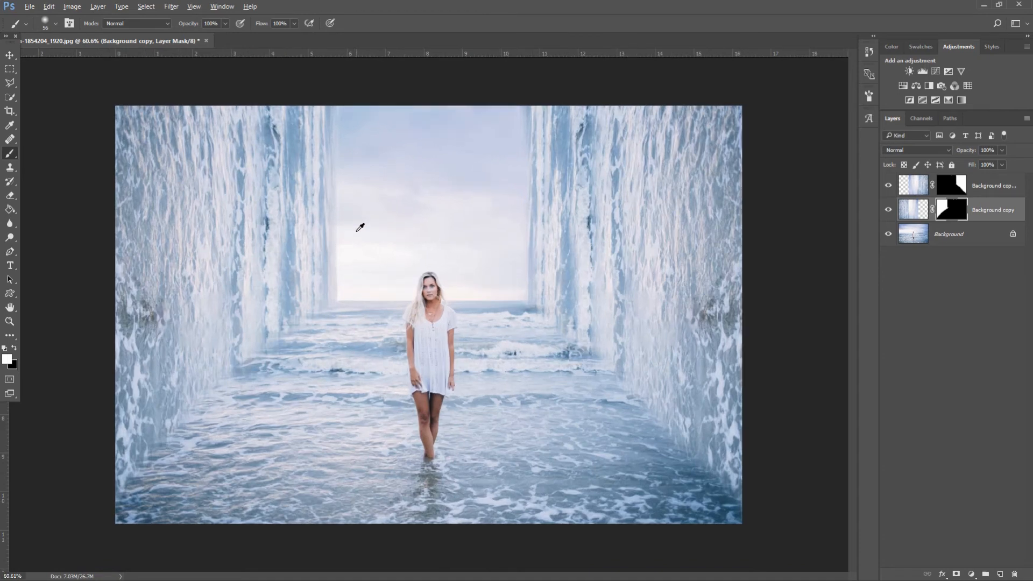
With the Move tool and transform bounds hidden, select both Background copy wall layers
{"action": "left_click", "coordinate": [15, 54]}
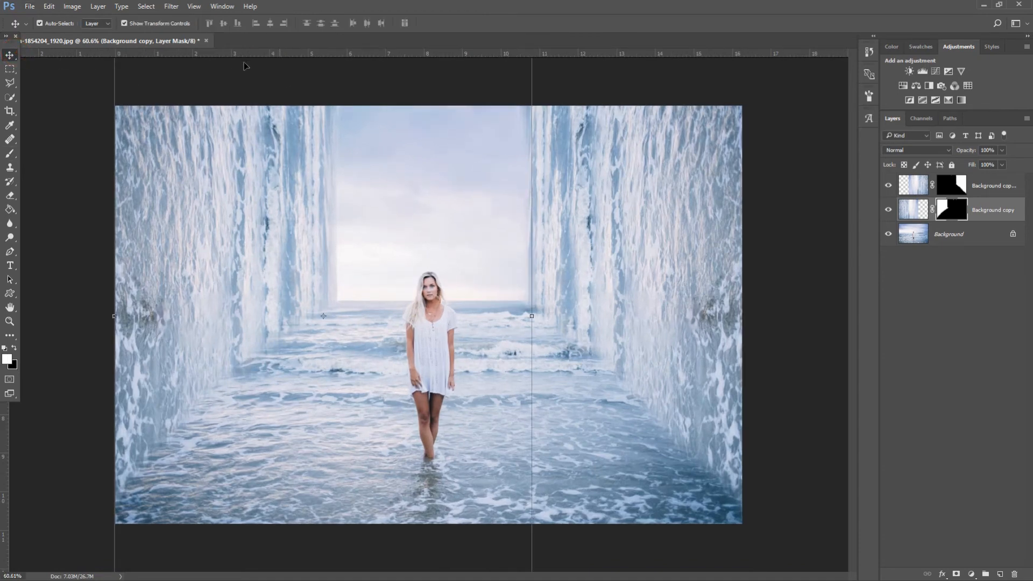
{"action": "left_click", "coordinate": [131, 24]}
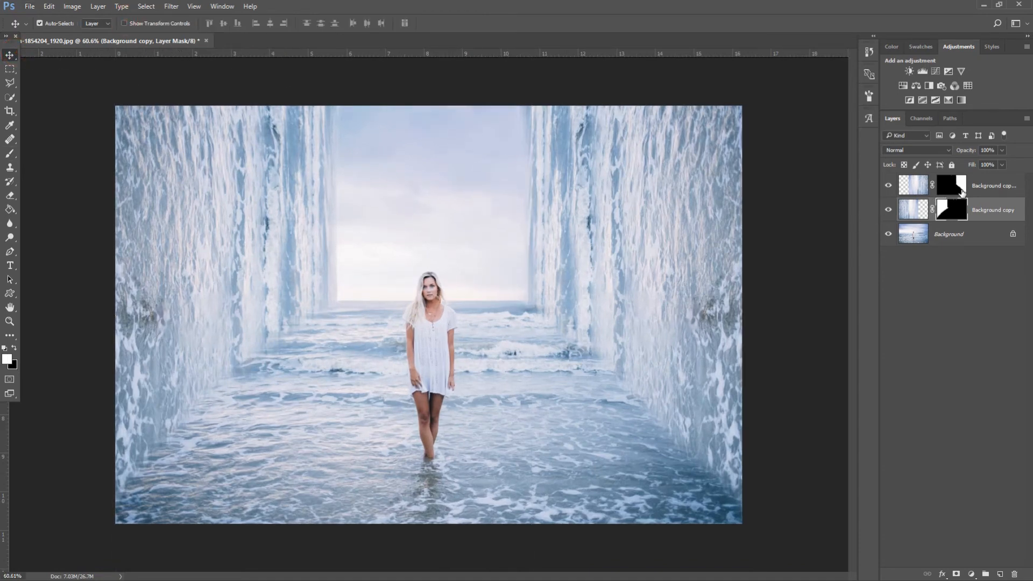
{"action": "left_click", "coordinate": [1000, 183]}
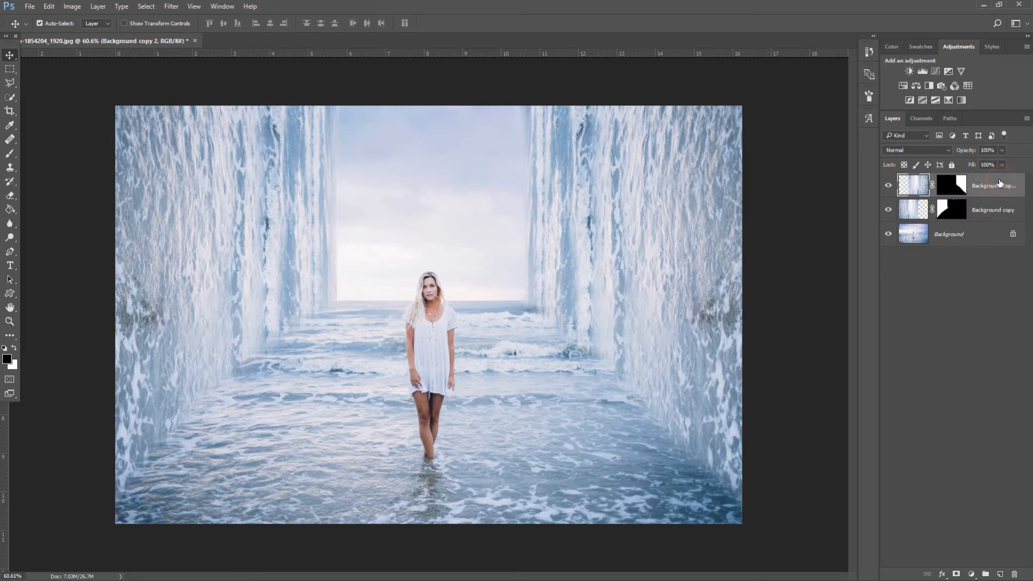
{"action": "left_click", "coordinate": [994, 209], "text": "shift"}
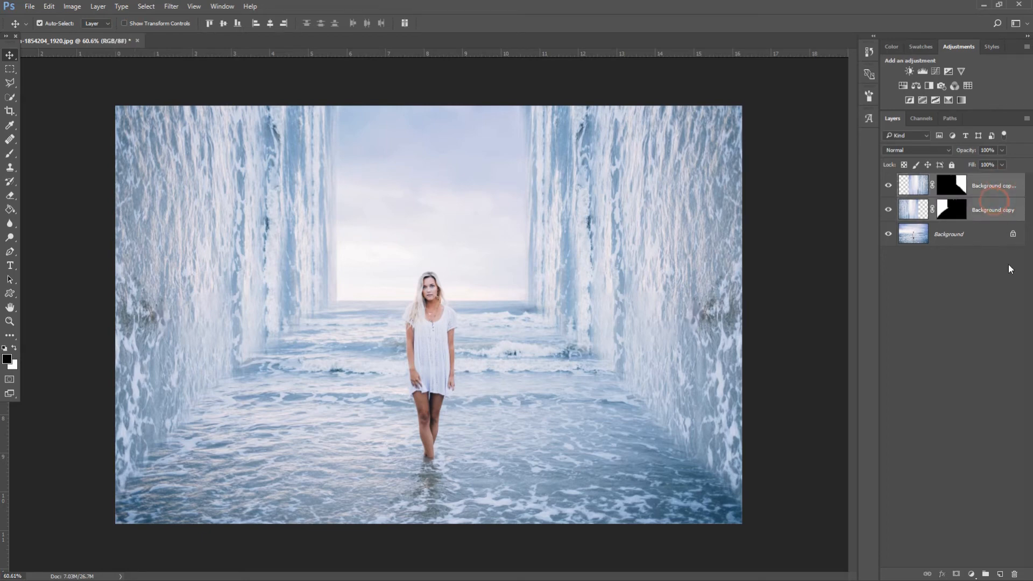
Gather both selected wall layers into a new Group 1
{"action": "left_click", "coordinate": [982, 574]}
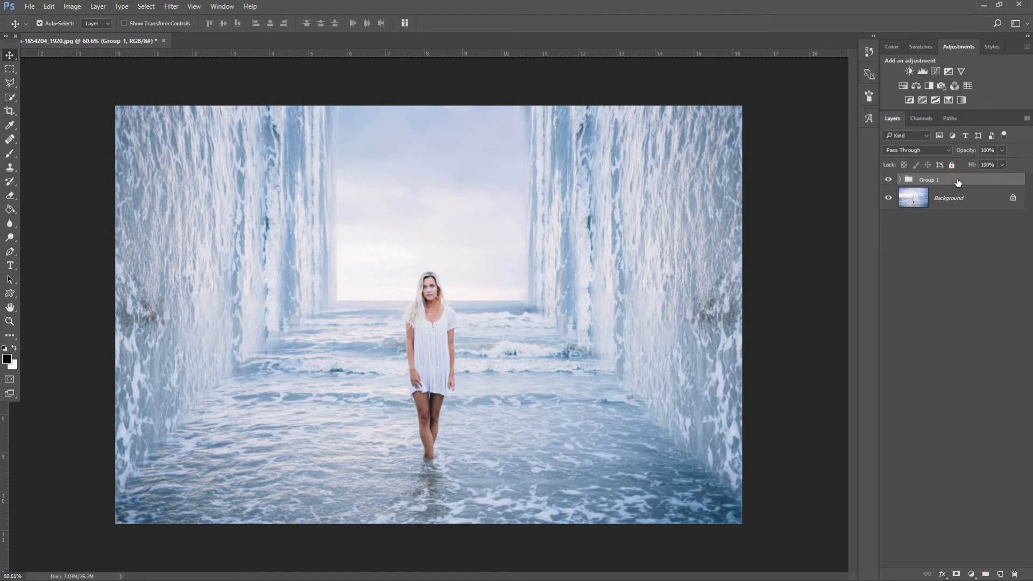
{"action": "left_click", "coordinate": [28, 7]}
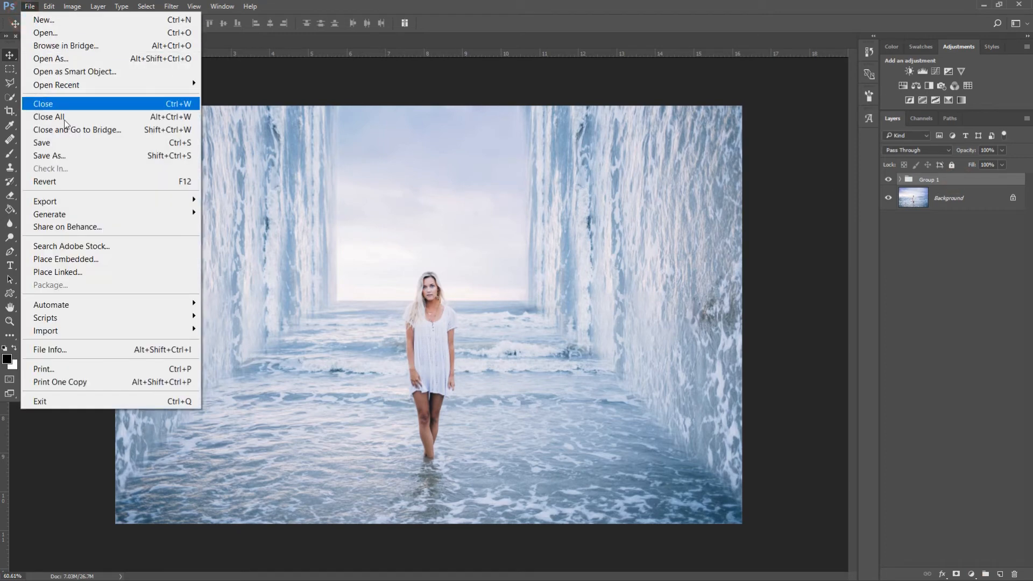
Place the animals birds image as embedded and scale it to about 30%
{"action": "left_click", "coordinate": [83, 256]}
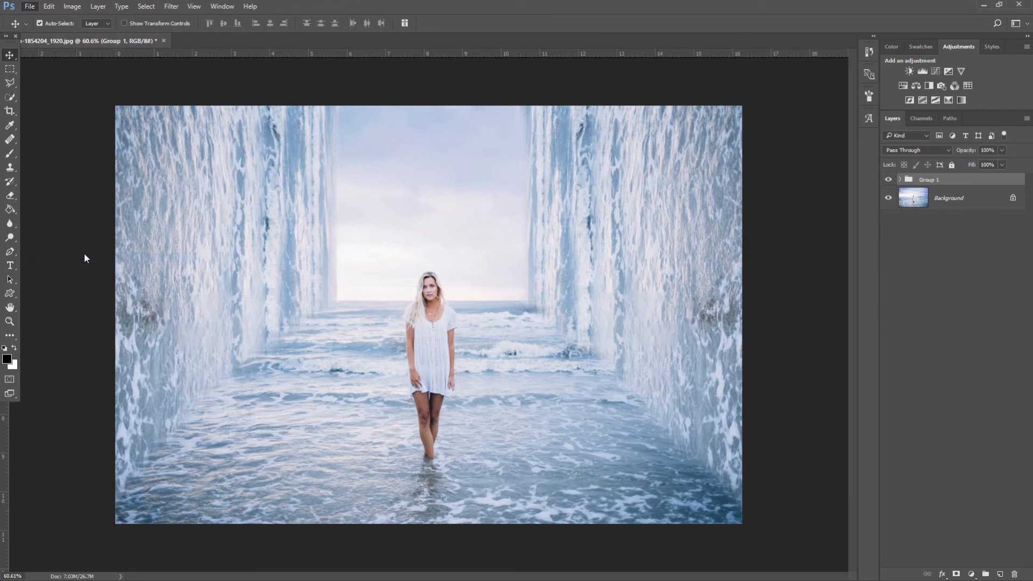
{"action": "left_click", "coordinate": [698, 134]}
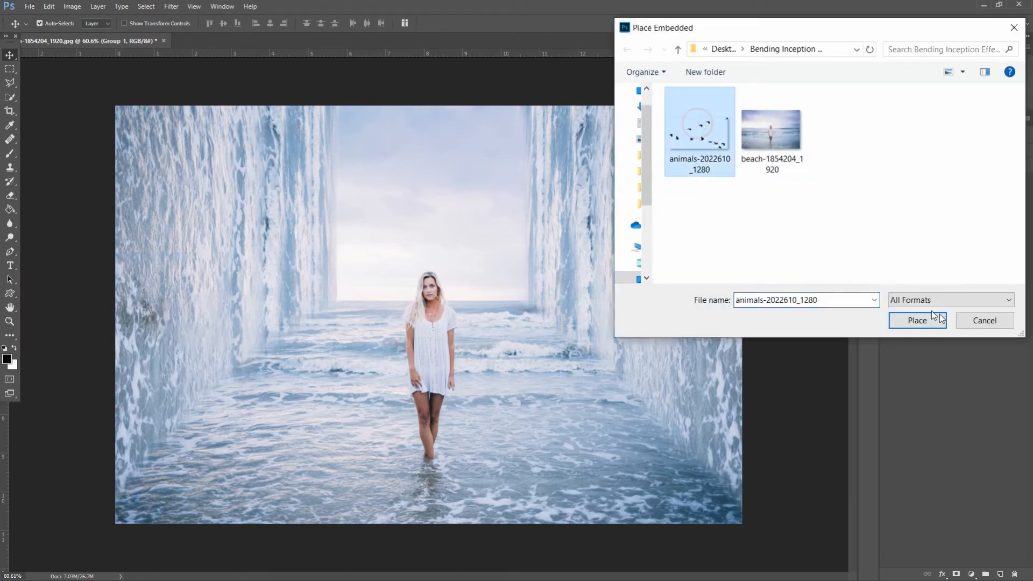
{"action": "left_click", "coordinate": [918, 322]}
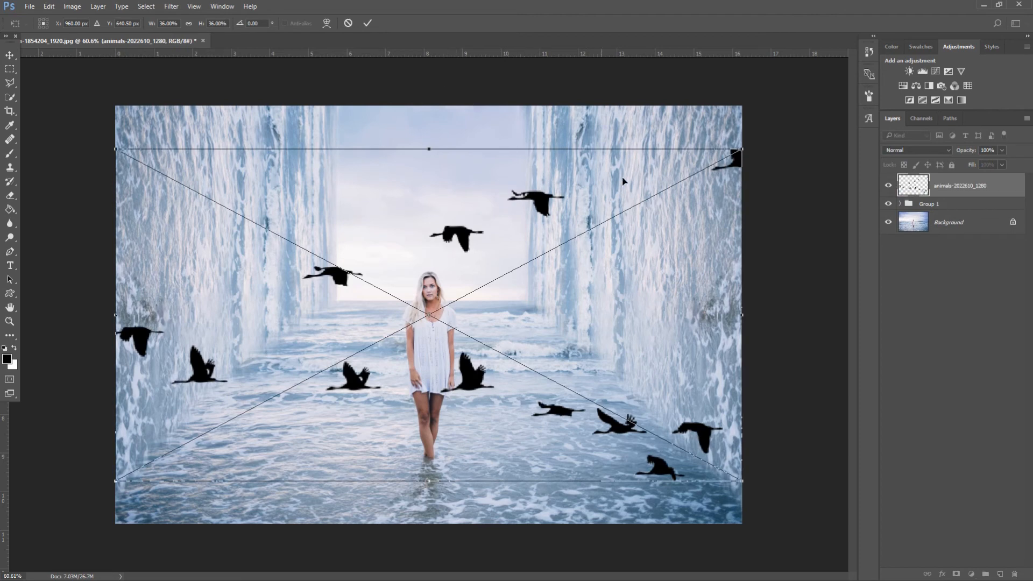
{"action": "left_click_drag", "start_coordinate": [742, 147], "coordinate": [690, 177]}
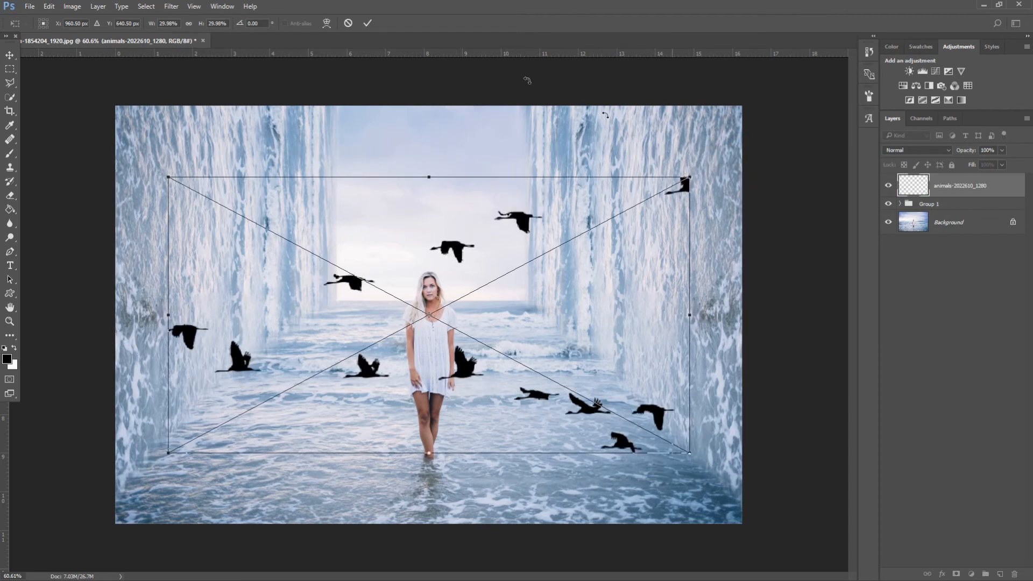
{"action": "left_click", "coordinate": [368, 22]}
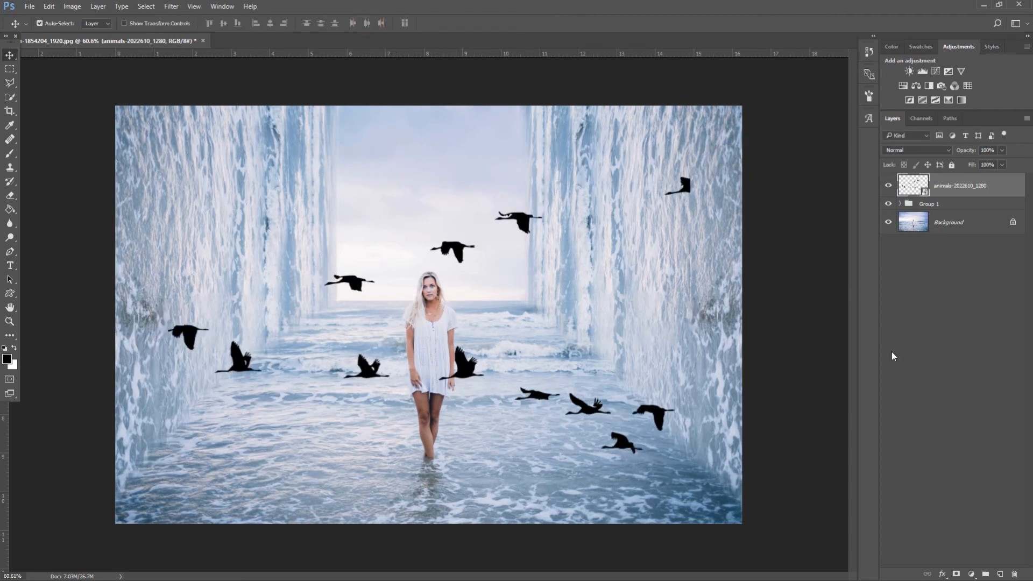
Add a layer mask to the birds and paint out the small top-right bird in black
{"action": "left_click", "coordinate": [953, 574]}
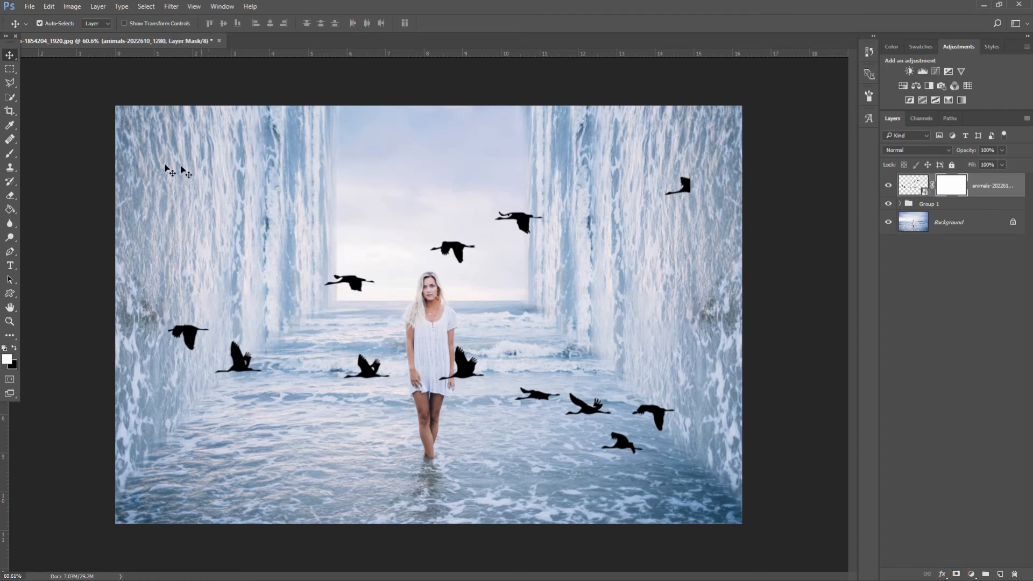
{"action": "left_click", "coordinate": [13, 154]}
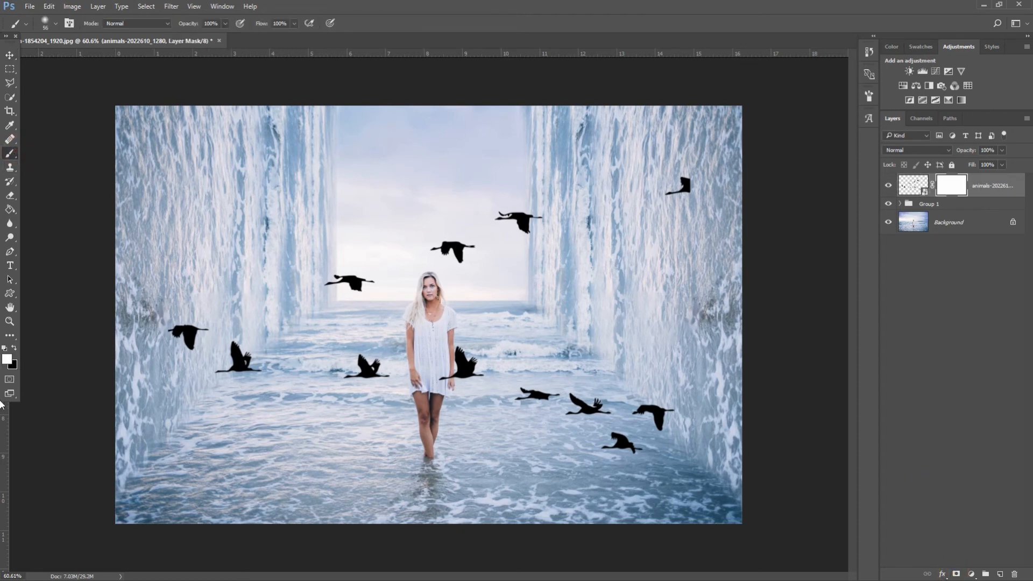
{"action": "left_click", "coordinate": [14, 349]}
{"action": "left_click_drag", "start_coordinate": [669, 195], "coordinate": [676, 199]}
{"action": "left_click", "coordinate": [9, 54]}
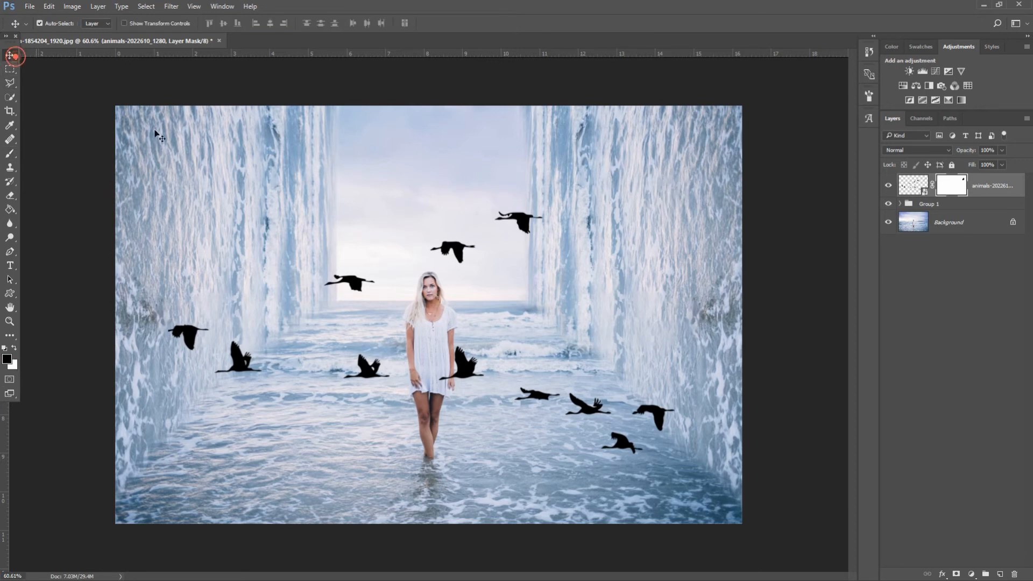
{"action": "left_click", "coordinate": [533, 224]}
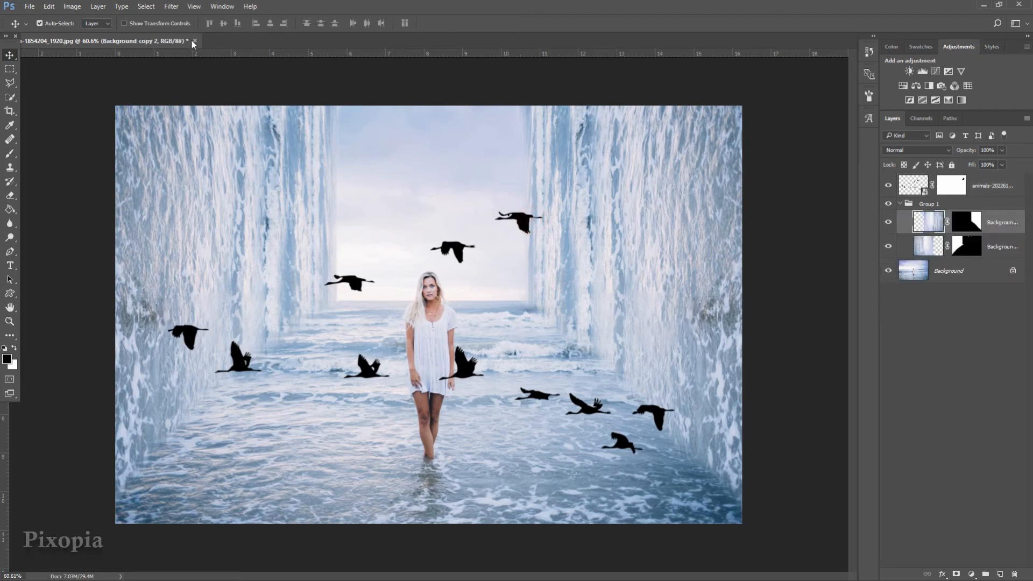
Shrink the birds layer and move the flock up into the sky
{"action": "left_click", "coordinate": [125, 24]}
{"action": "left_click", "coordinate": [981, 183]}
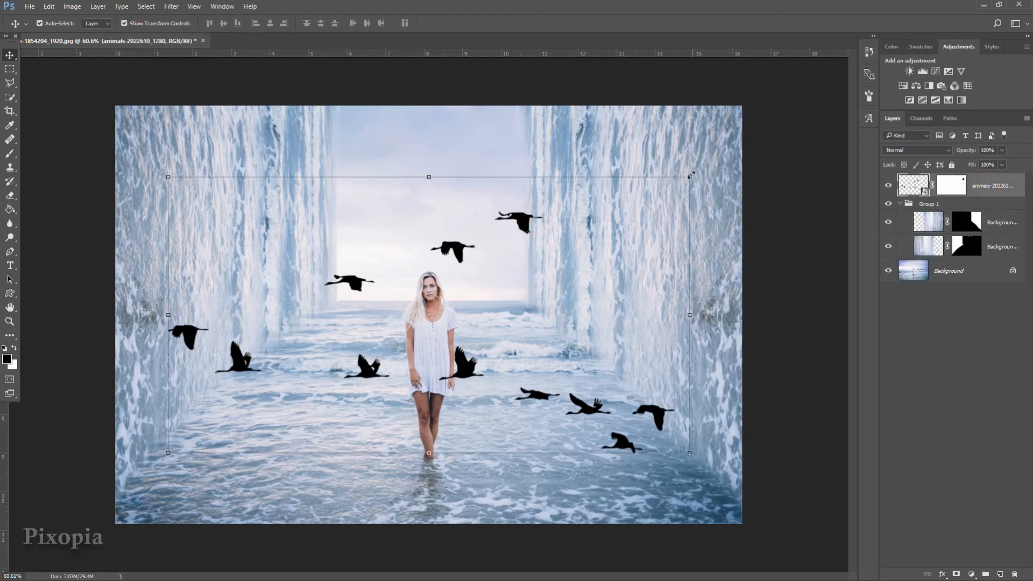
{"action": "left_click_drag", "start_coordinate": [690, 175], "coordinate": [547, 249]}
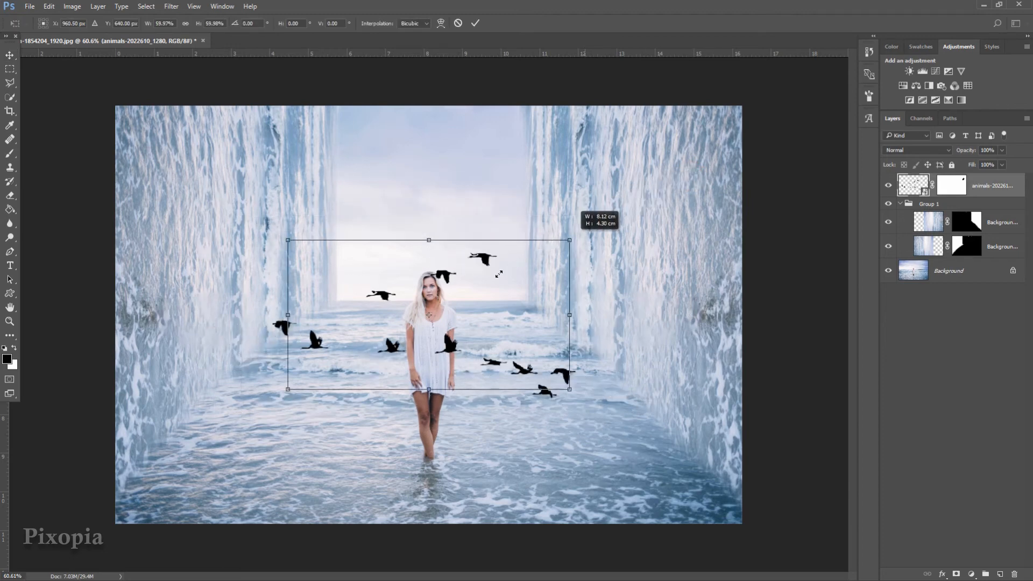
{"action": "left_click_drag", "start_coordinate": [499, 274], "coordinate": [443, 209]}
{"action": "left_click", "coordinate": [475, 23]}
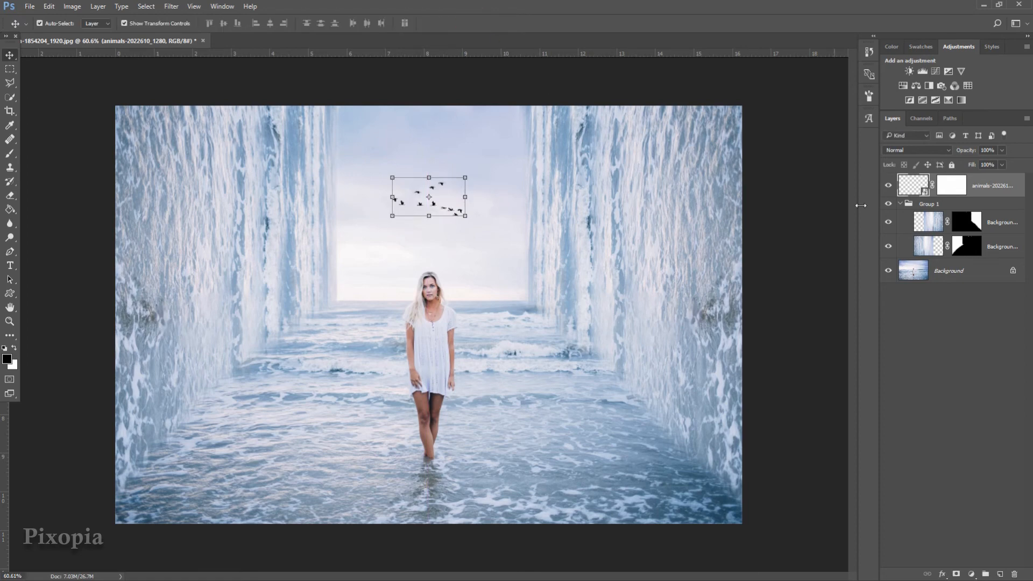
Duplicate the birds layer and place the slightly larger copy higher and left
{"action": "right_click", "coordinate": [975, 179]}
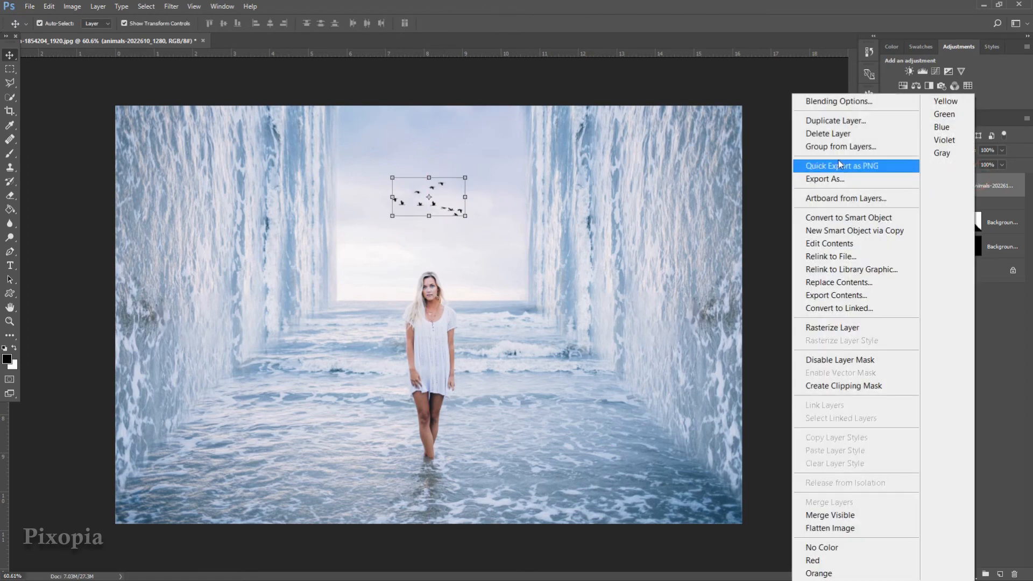
{"action": "left_click", "coordinate": [831, 123]}
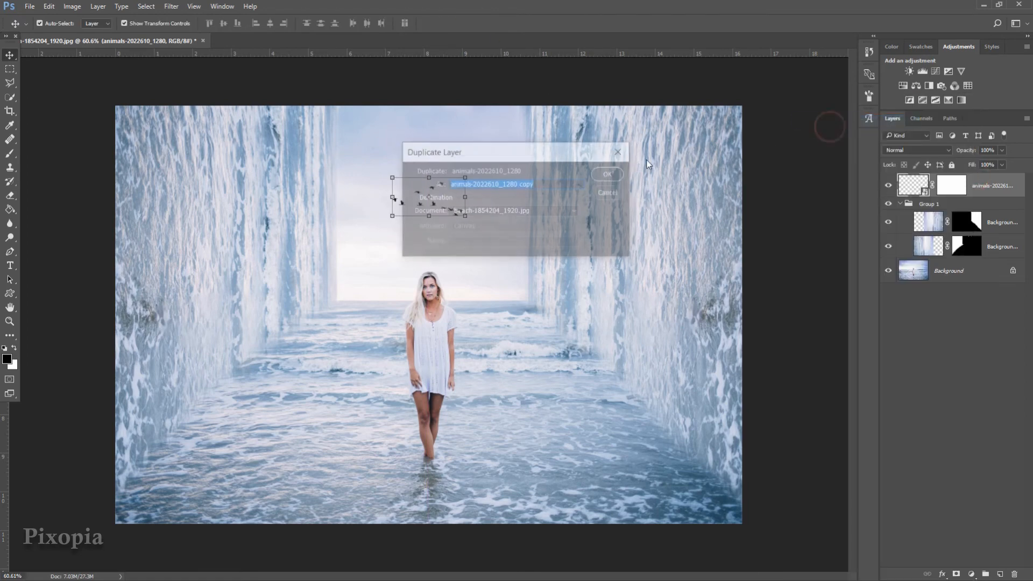
{"action": "left_click", "coordinate": [606, 174]}
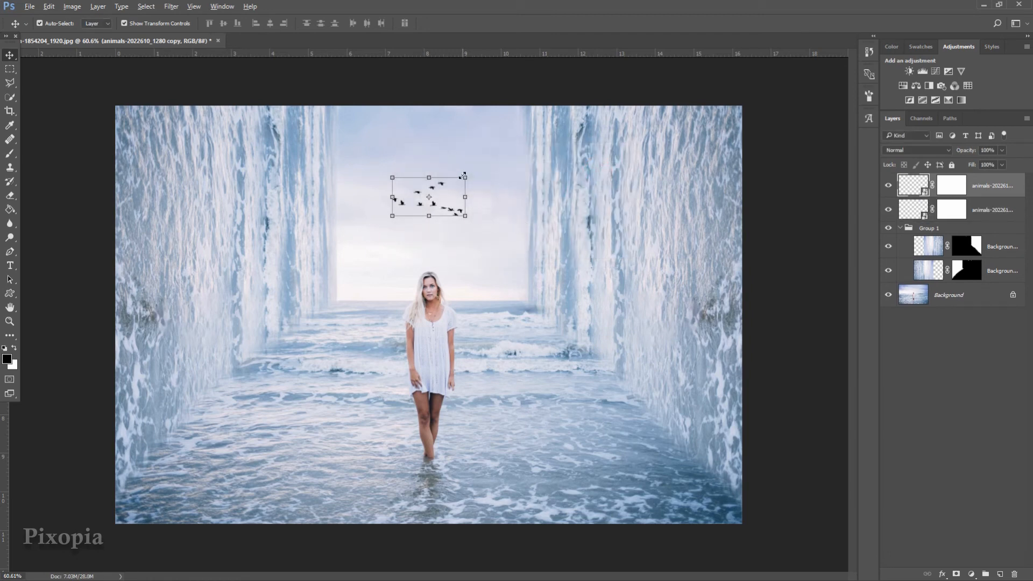
{"action": "left_click_drag", "start_coordinate": [464, 176], "coordinate": [472, 175]}
{"action": "left_click_drag", "start_coordinate": [447, 206], "coordinate": [469, 171]}
{"action": "left_click_drag", "start_coordinate": [436, 155], "coordinate": [394, 162]}
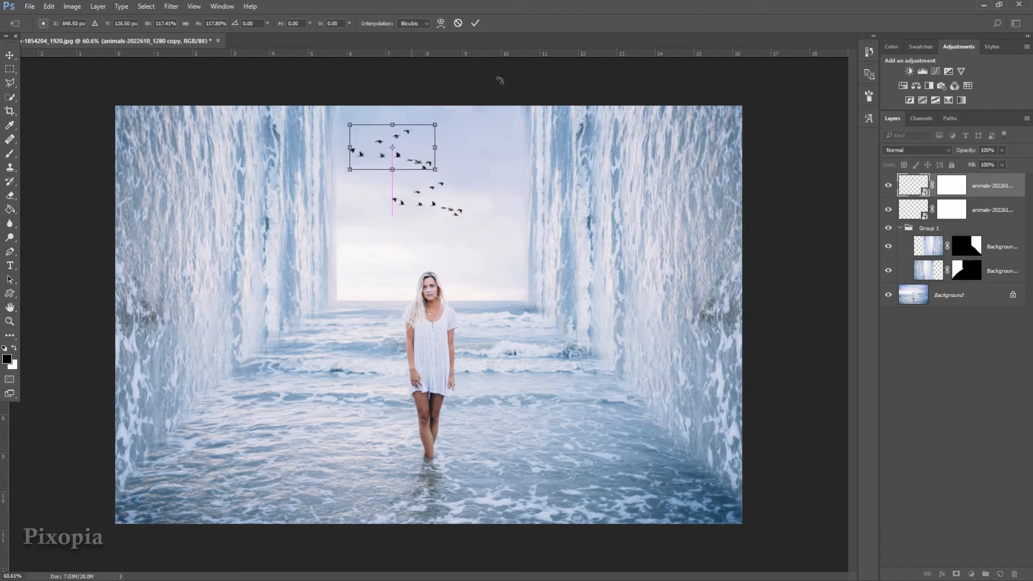
{"action": "left_click", "coordinate": [475, 23]}
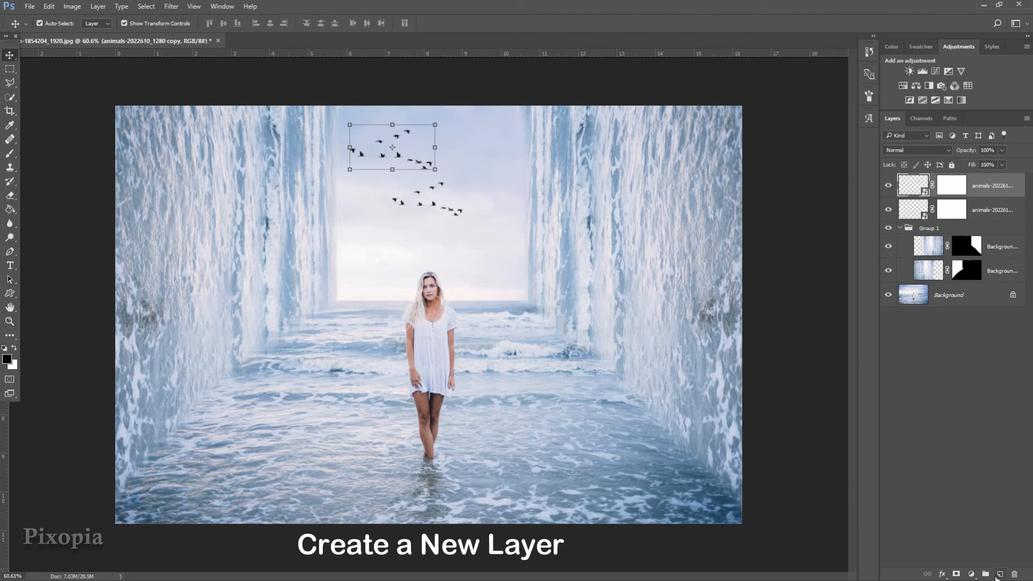
Add a new layer and fill it black with the Paint Bucket
{"action": "left_click", "coordinate": [1000, 575]}
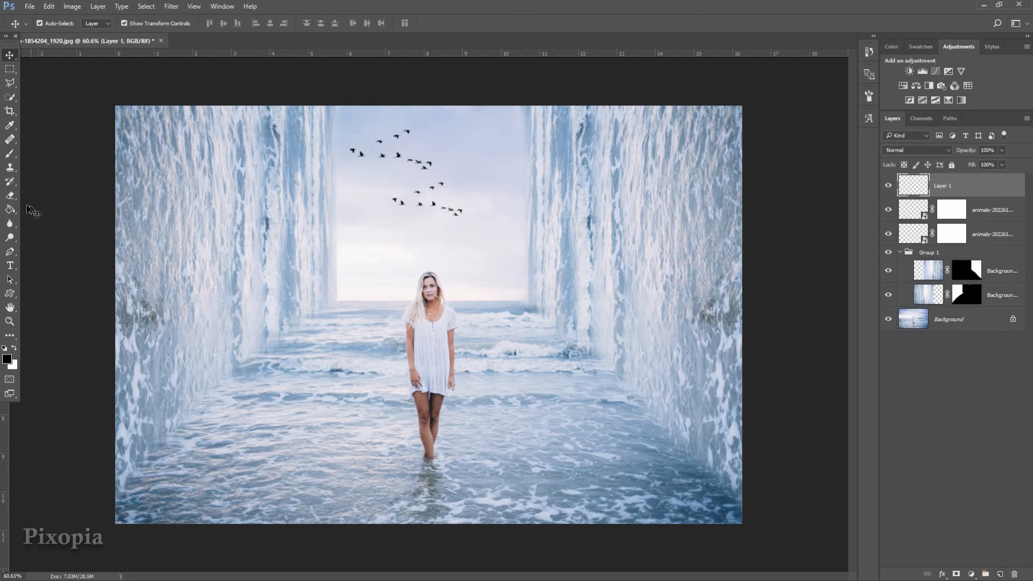
{"action": "left_click", "coordinate": [10, 210]}
{"action": "left_click", "coordinate": [8, 212]}
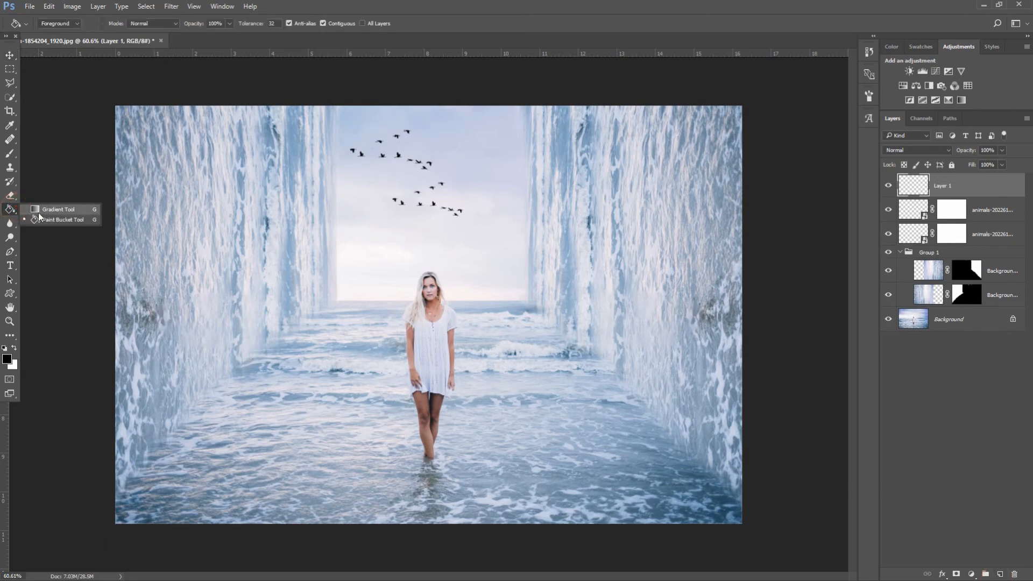
{"action": "left_click", "coordinate": [76, 221]}
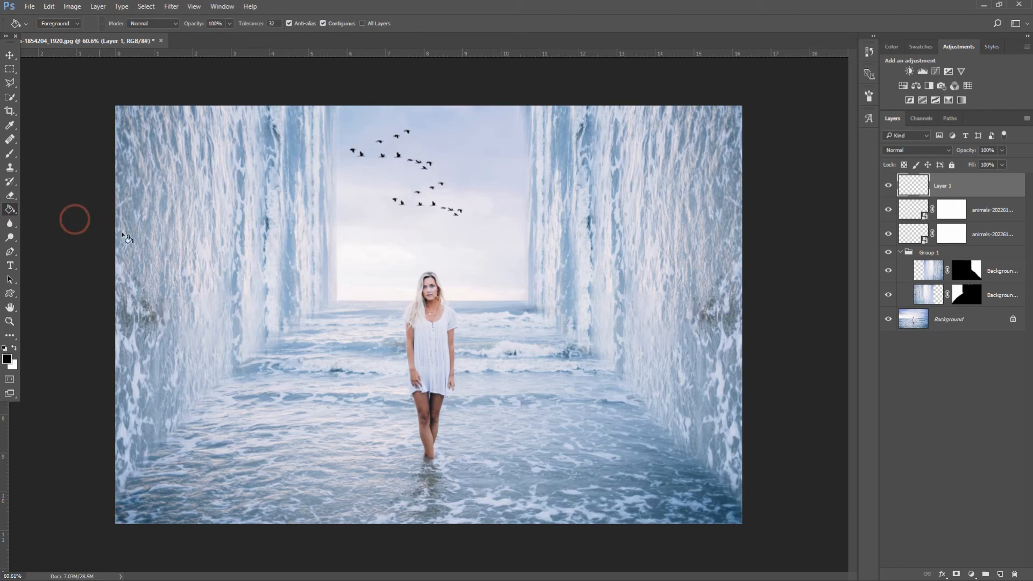
{"action": "left_click", "coordinate": [353, 245]}
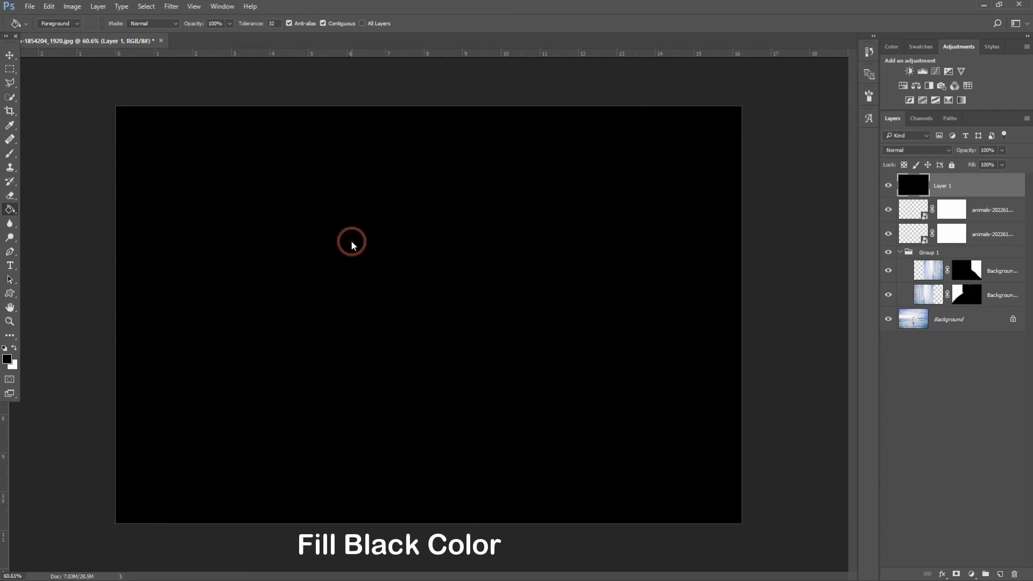
Convert Layer 1 to a smart object and set its blend mode to Screen
{"action": "right_click", "coordinate": [973, 188]}
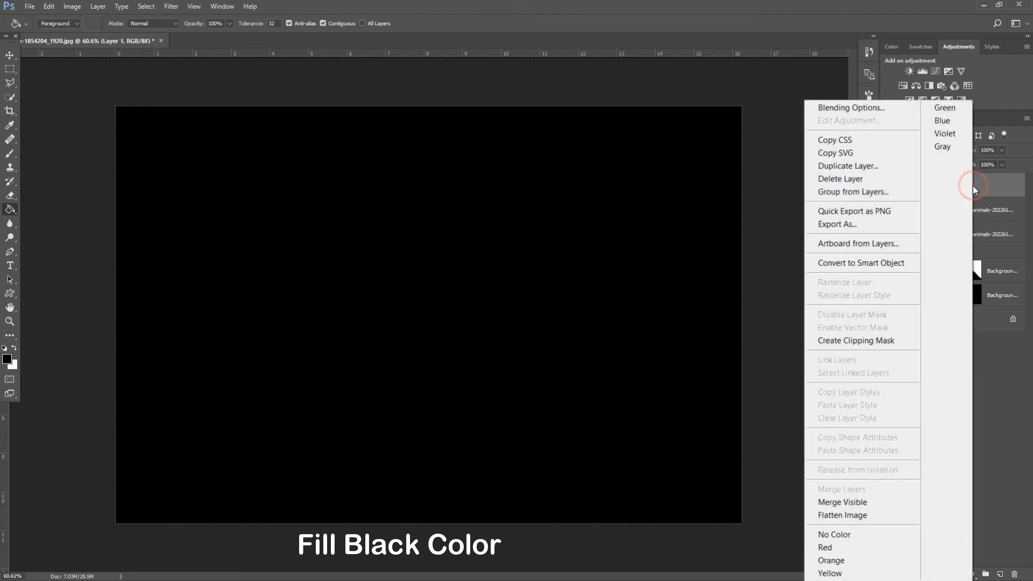
{"action": "left_click", "coordinate": [863, 265]}
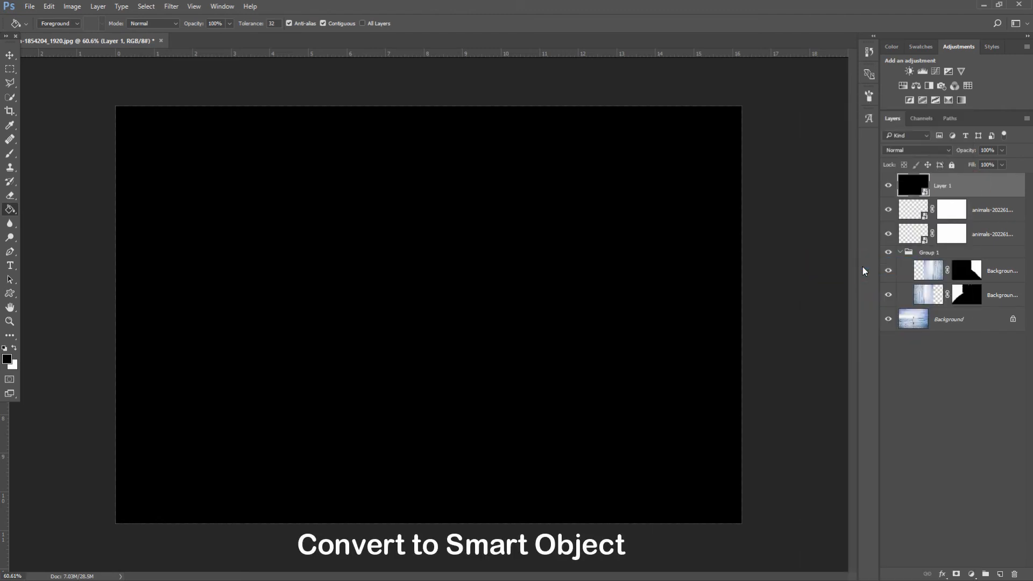
{"action": "left_click", "coordinate": [918, 149]}
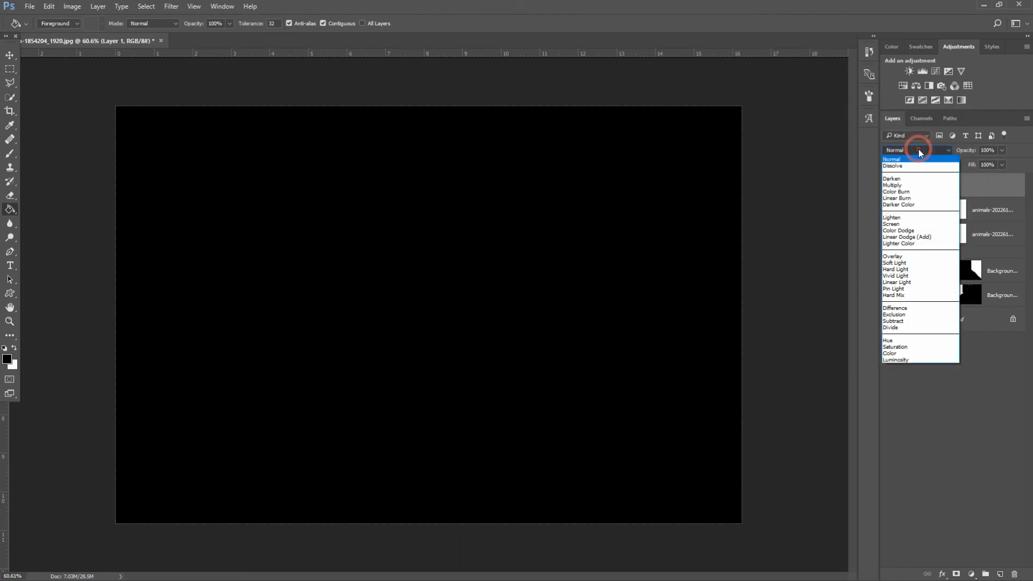
{"action": "left_click", "coordinate": [895, 225]}
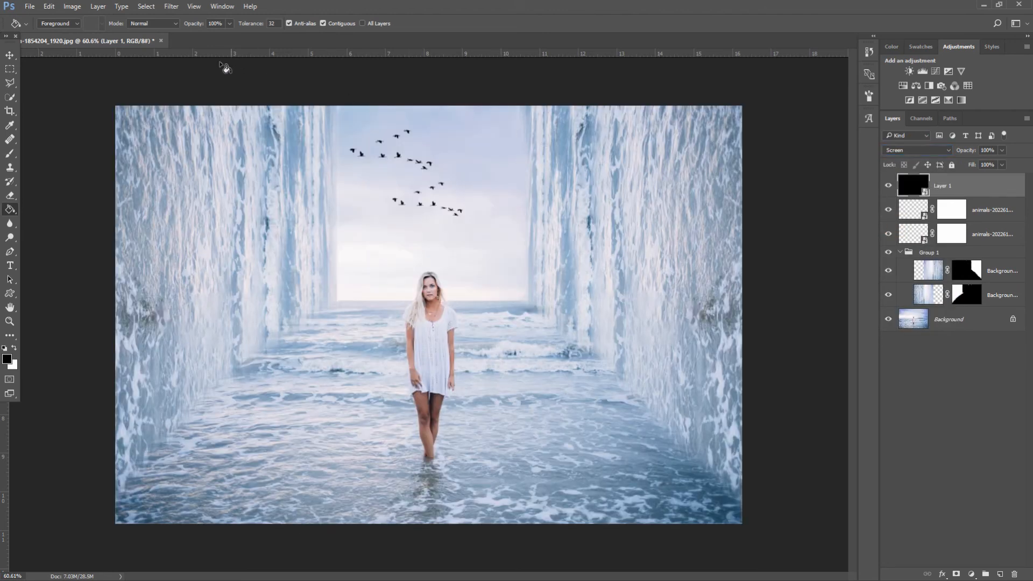
Render a 35mm Prime Lens Flare on Layer 1 and move its glow up-right into the sky
{"action": "left_click", "coordinate": [172, 7]}
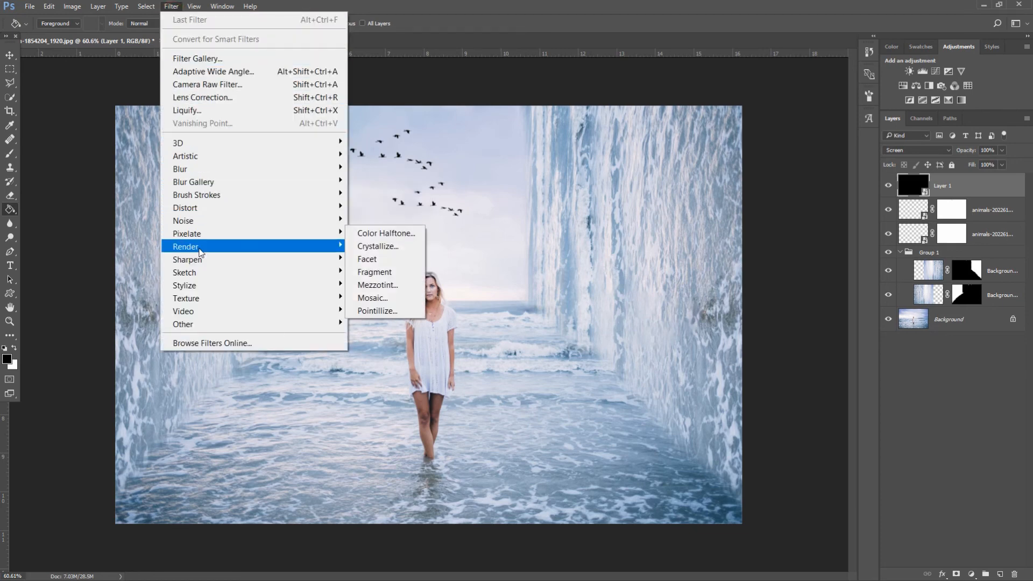
{"action": "mouse_move", "coordinate": [214, 248]}
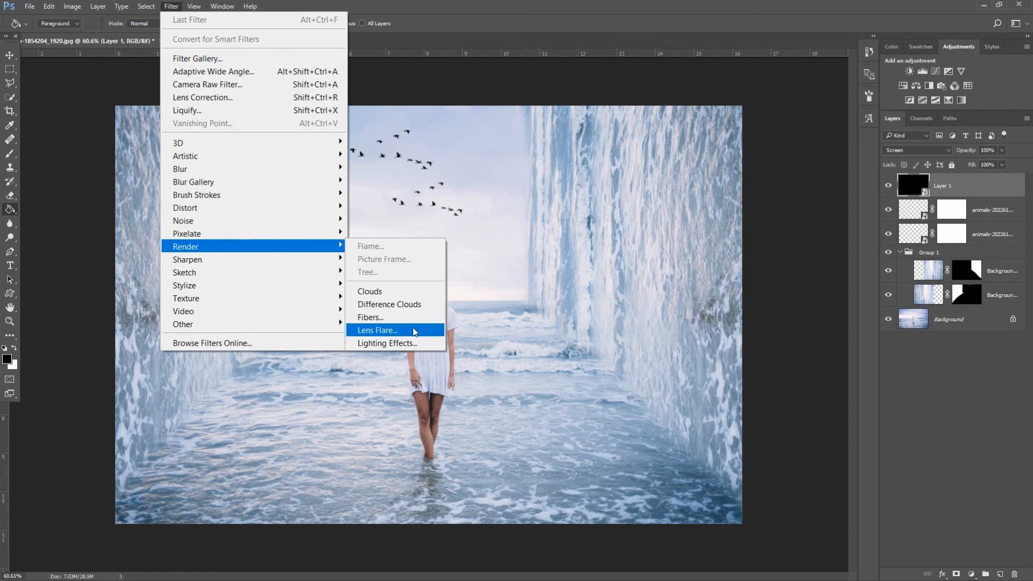
{"action": "left_click", "coordinate": [395, 331]}
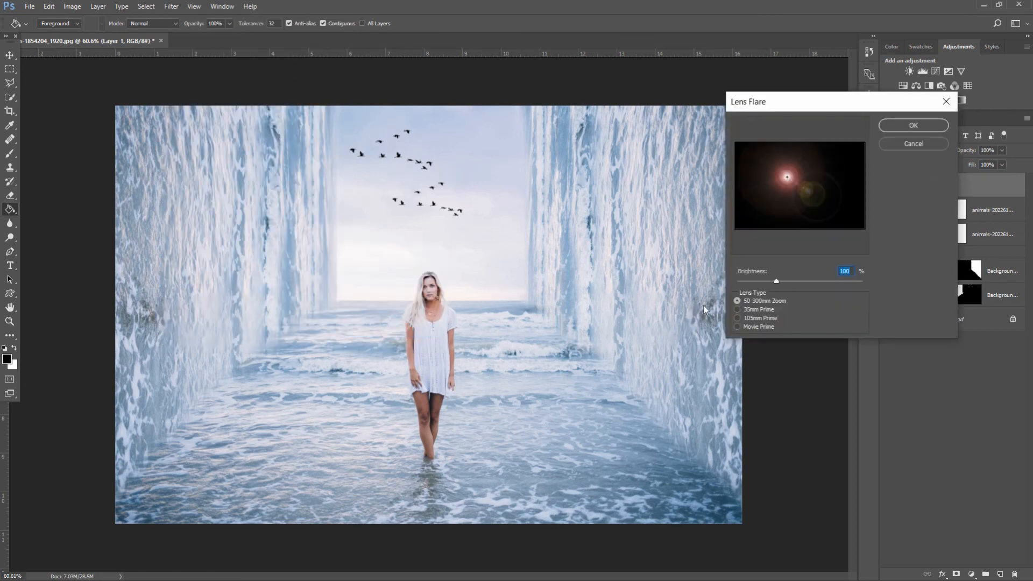
{"action": "left_click", "coordinate": [739, 310]}
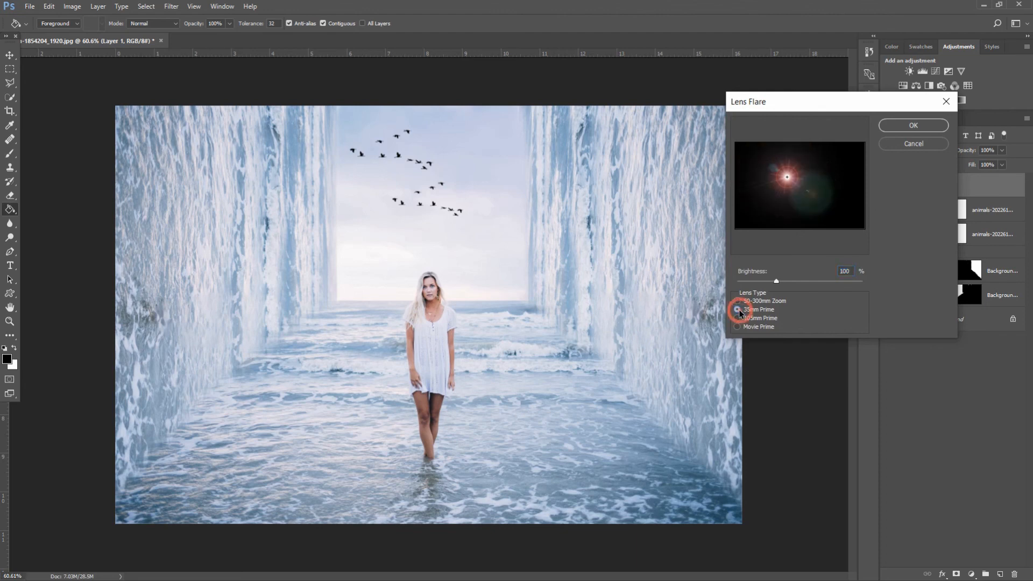
{"action": "left_click", "coordinate": [847, 272]}
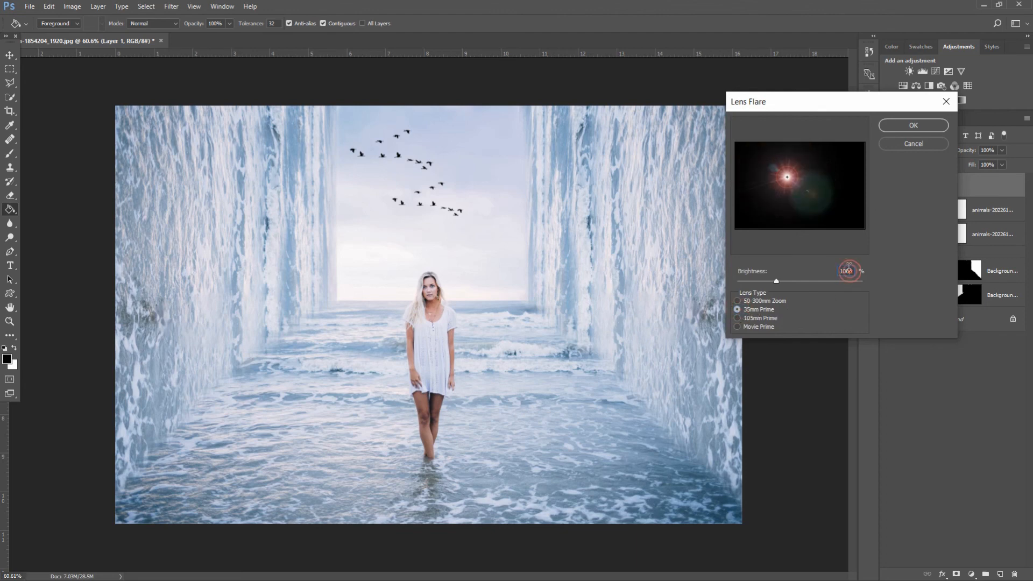
{"action": "left_click", "coordinate": [916, 125]}
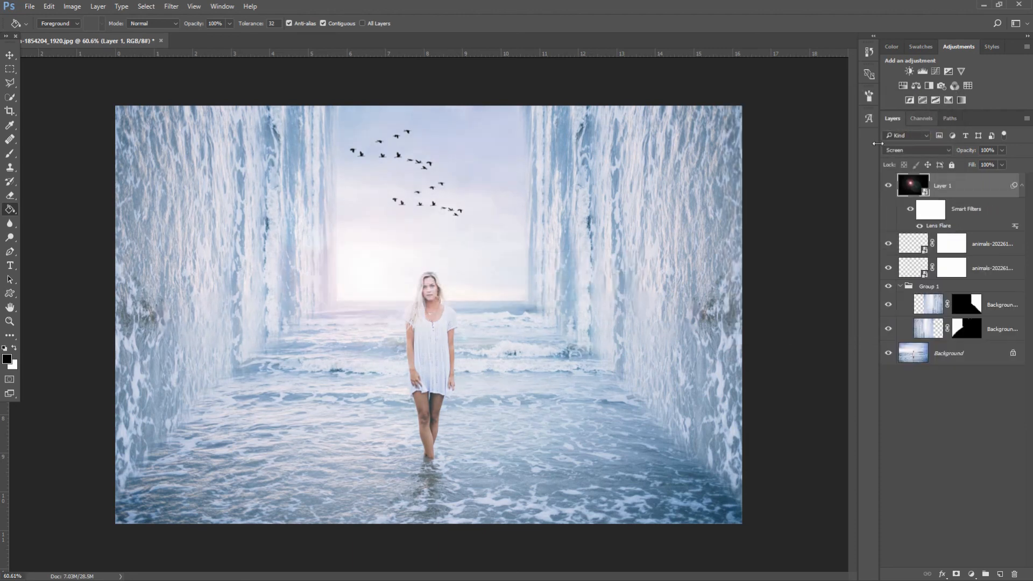
{"action": "left_click", "coordinate": [9, 55]}
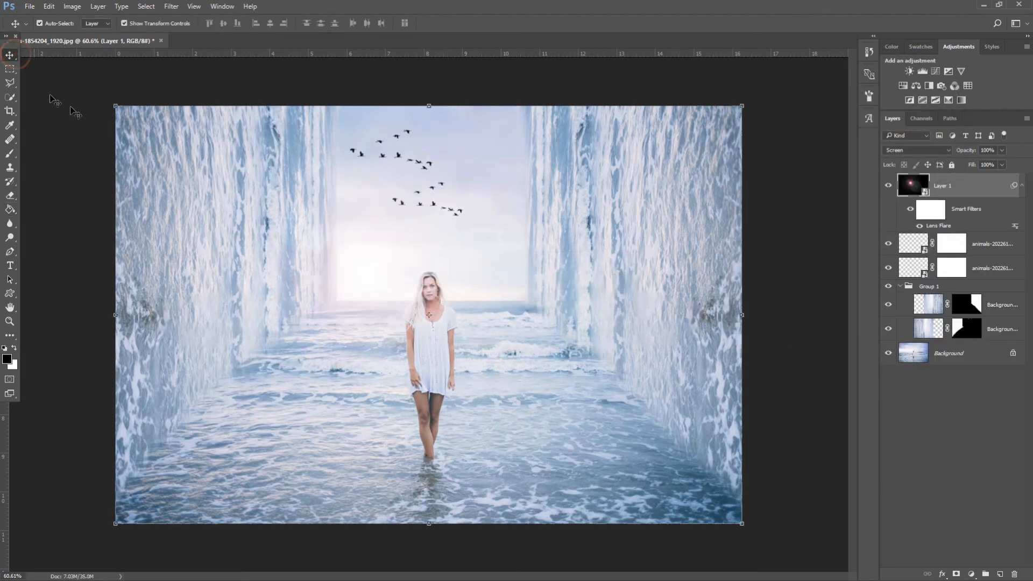
{"action": "left_click_drag", "start_coordinate": [357, 260], "coordinate": [510, 166]}
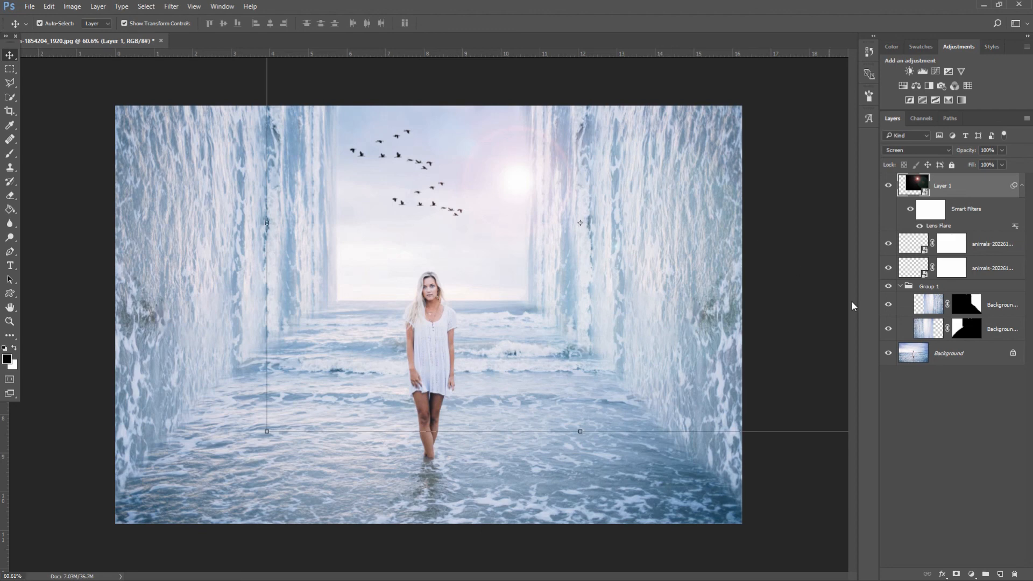
Add a Color Balance adjustment layer with Midtones Cyan/Red set to -30
{"action": "left_click", "coordinate": [971, 574]}
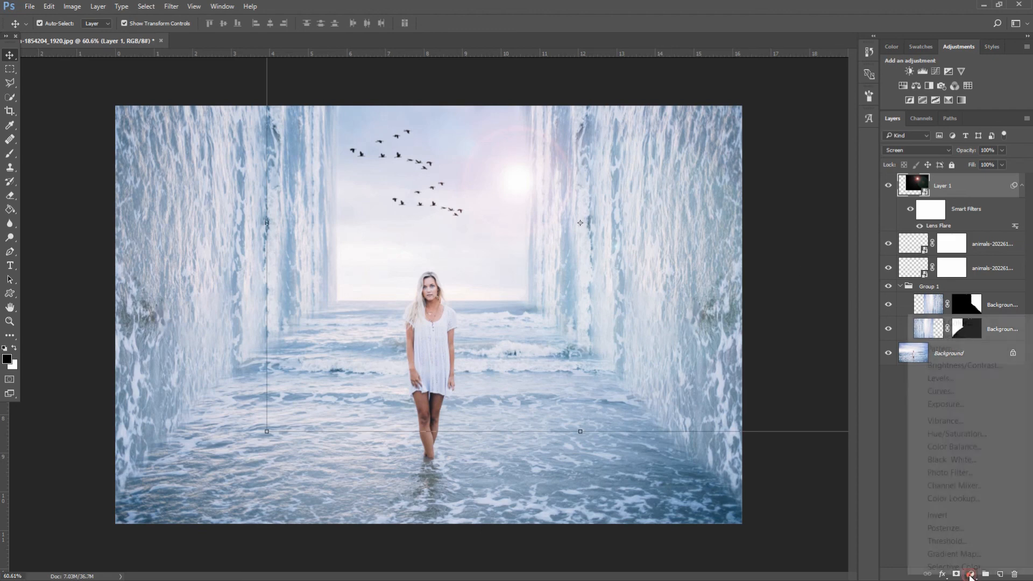
{"action": "left_click", "coordinate": [966, 450]}
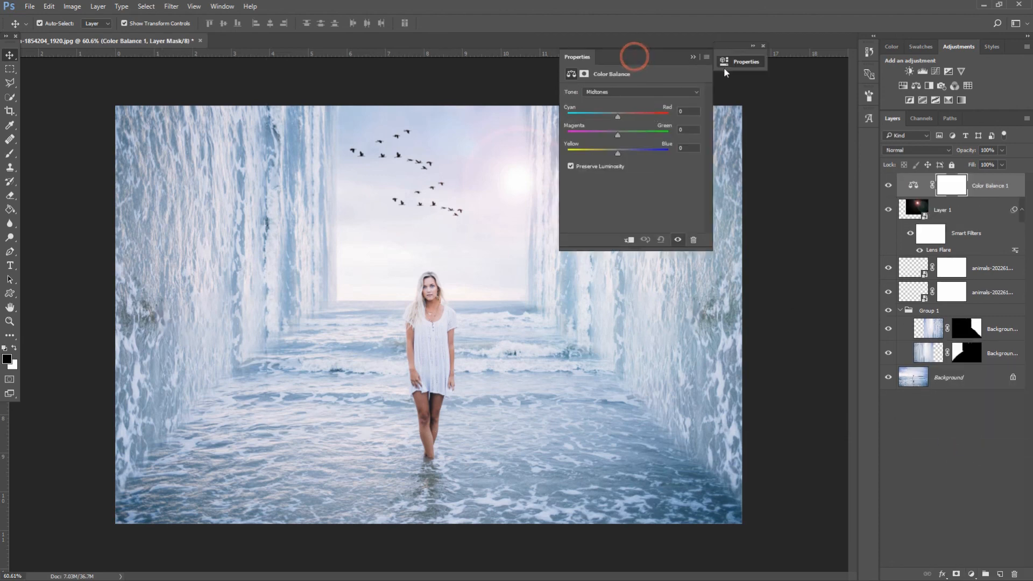
{"action": "left_click_drag", "start_coordinate": [634, 56], "coordinate": [803, 60]}
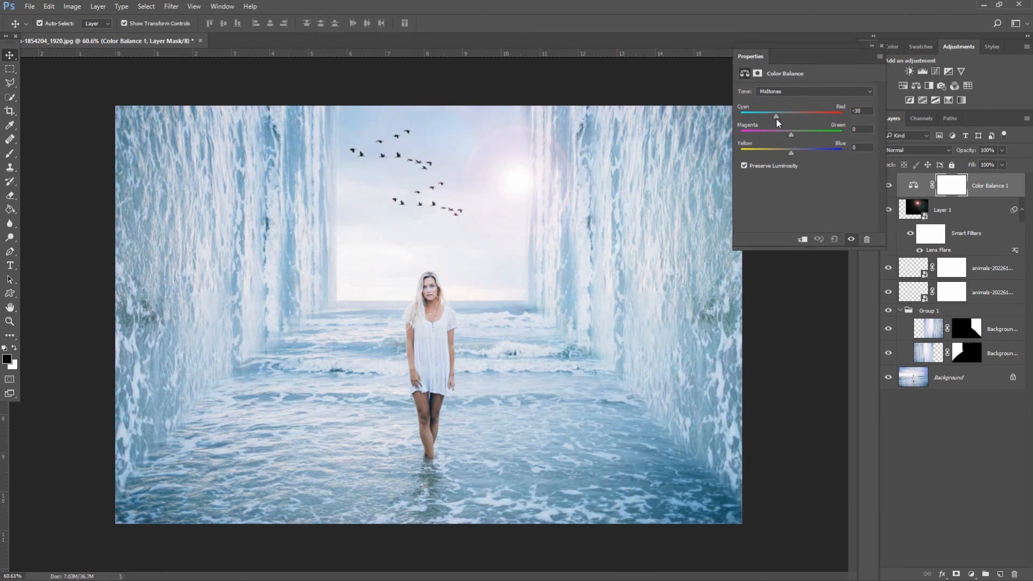
{"action": "left_click_drag", "start_coordinate": [777, 119], "coordinate": [794, 152]}
{"action": "left_click", "coordinate": [880, 46]}
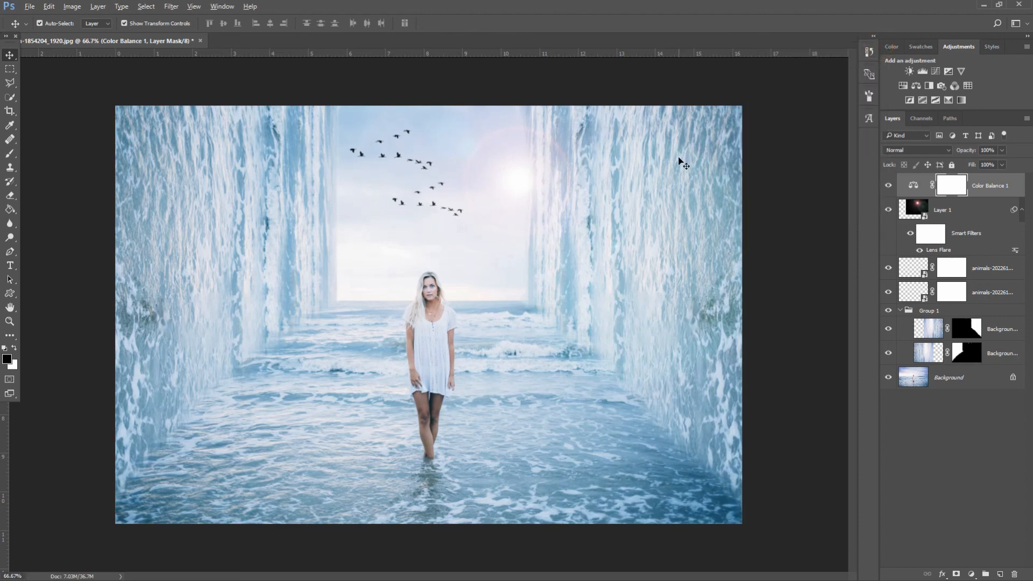